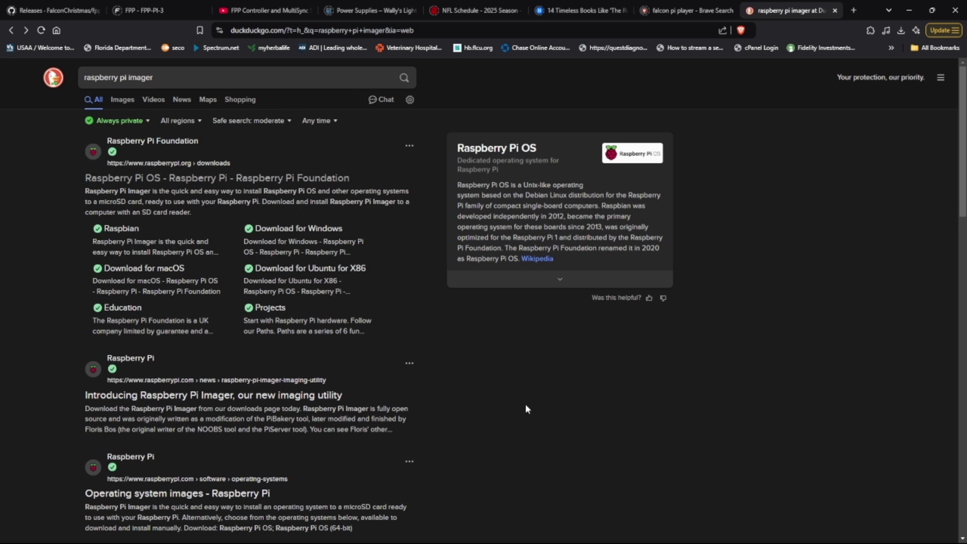
Step: Save the Windows Raspberry Pi Imager installer imager_1.8.5.exe from the Raspberry Pi OS software page
click(191, 180)
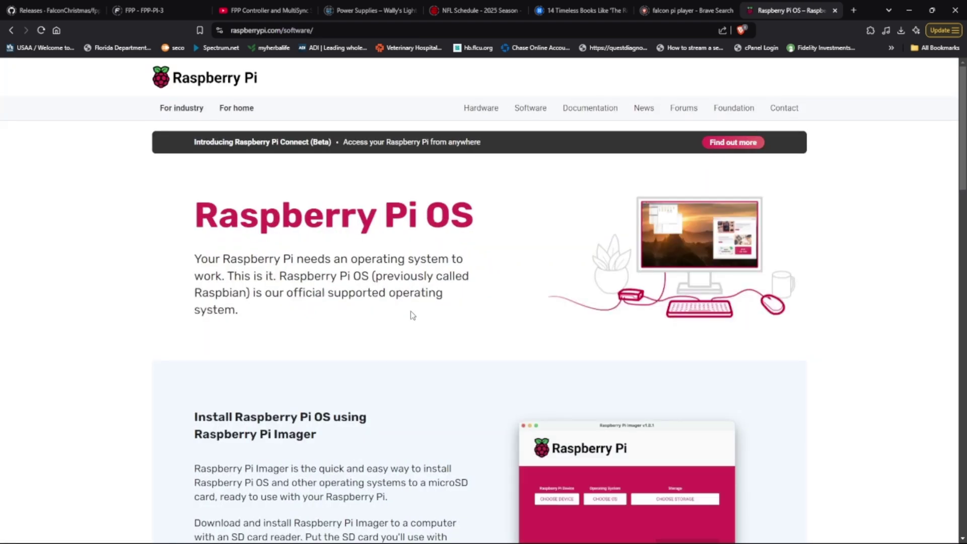
scroll(518, 280, down, 5)
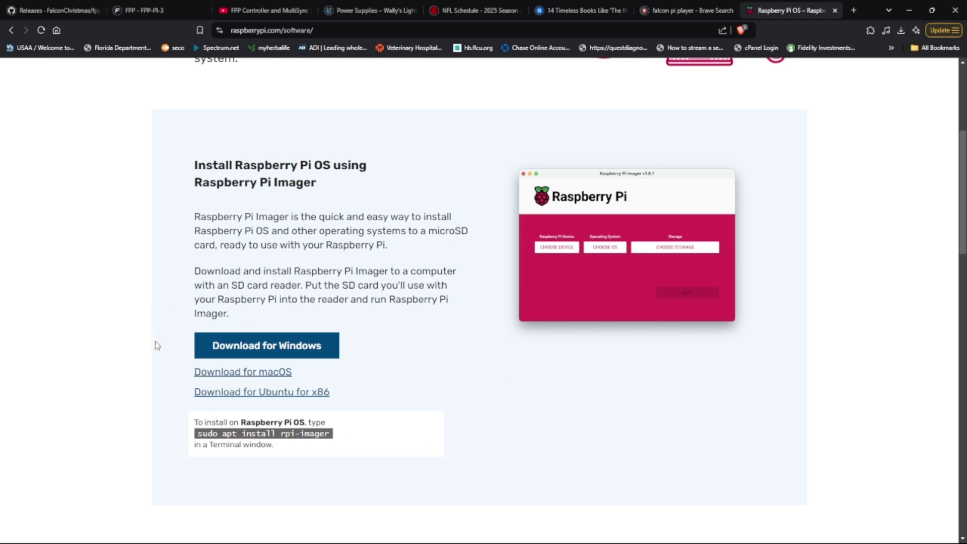
click(268, 351)
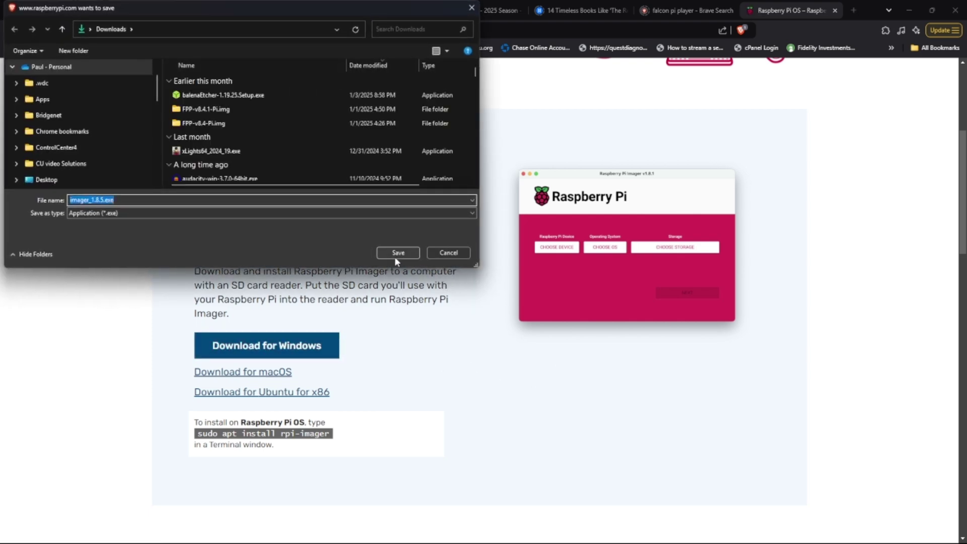
click(396, 252)
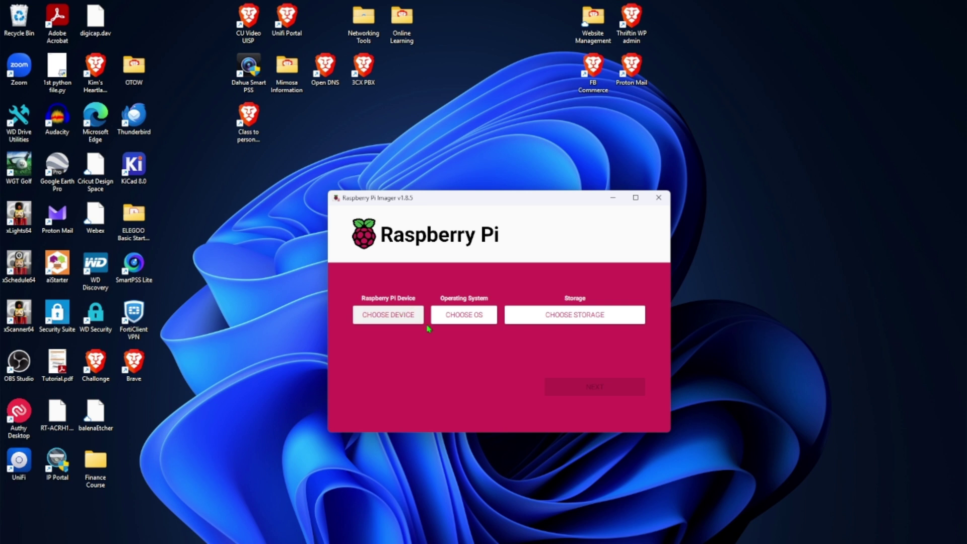
Step: Choose FPP v8.4.1 Pi under Other specific-purpose OS > Falcon Player (FPP) as the operating system
click(466, 318)
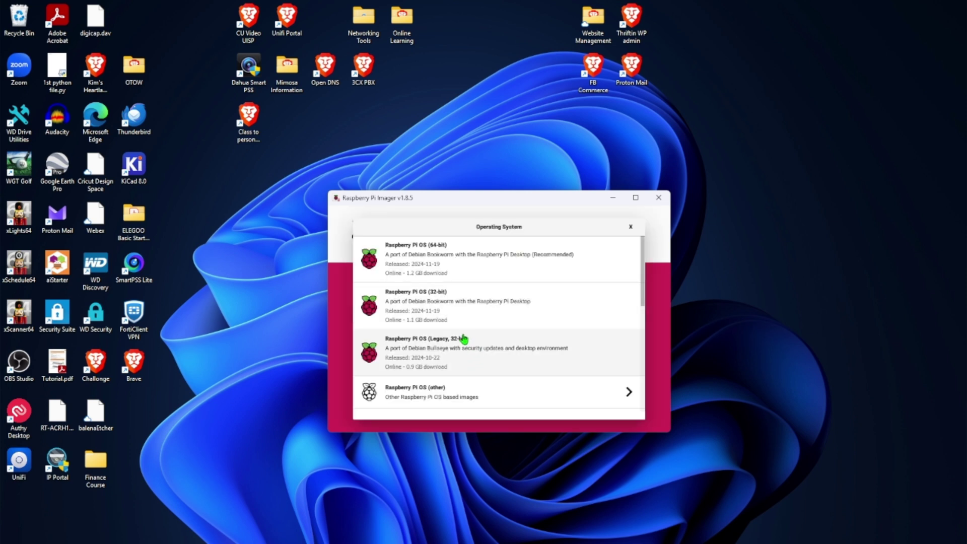
scroll(463, 338, down, 5)
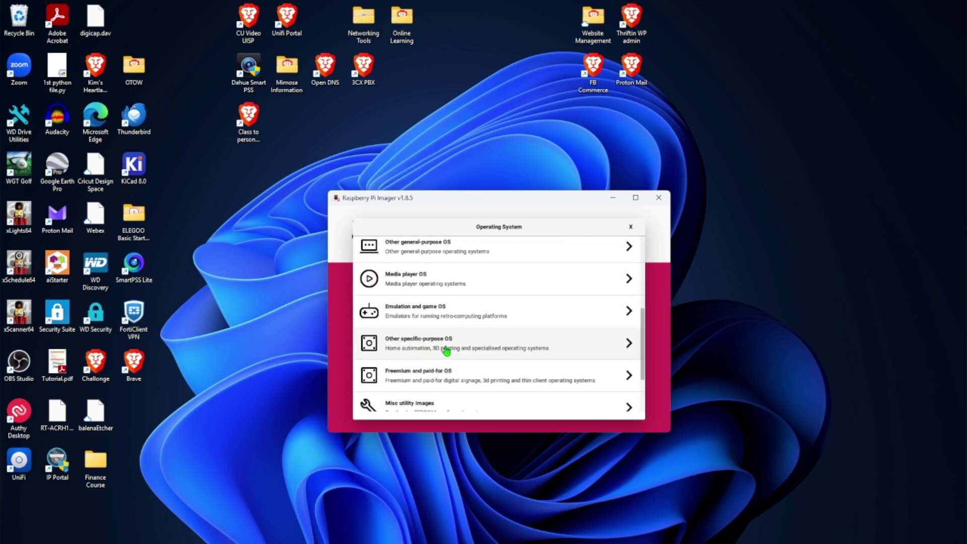
click(424, 348)
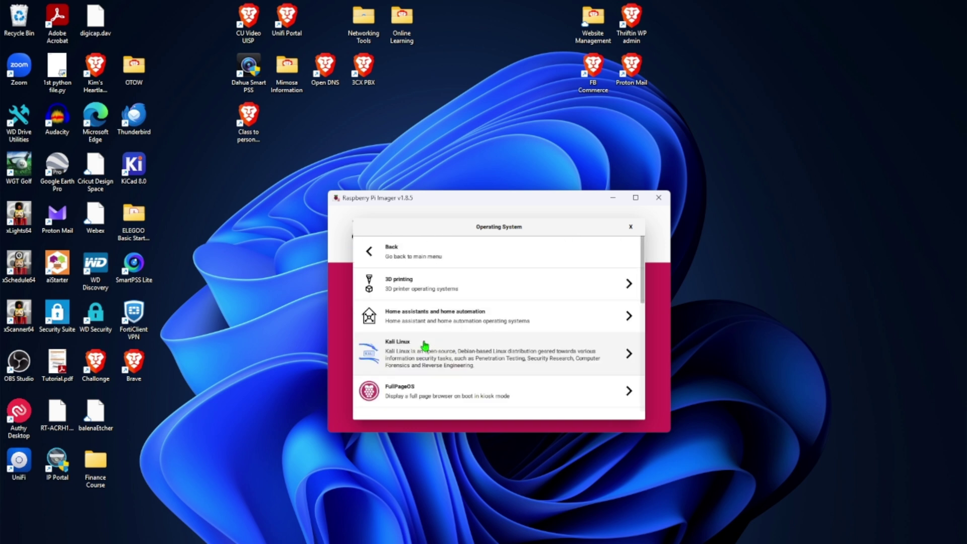
scroll(451, 304, down, 3)
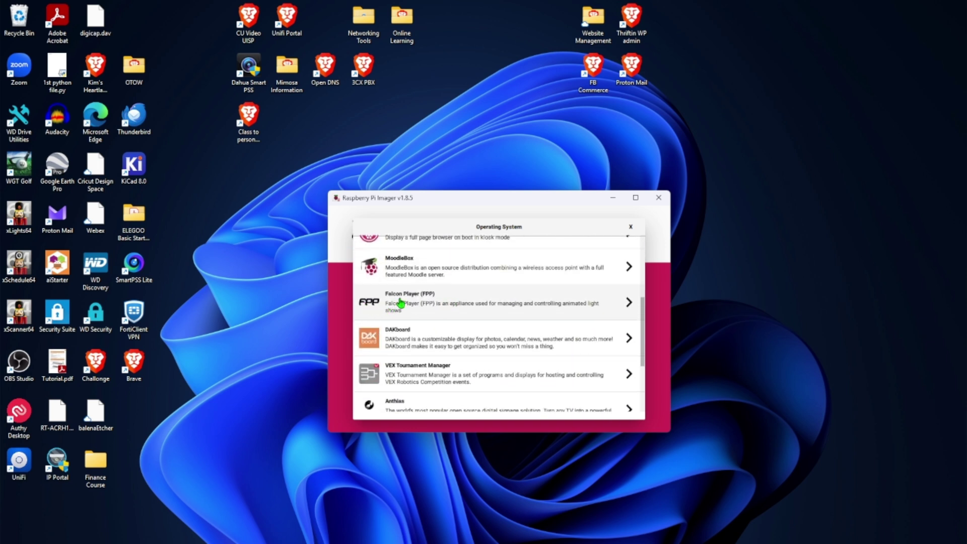
click(443, 303)
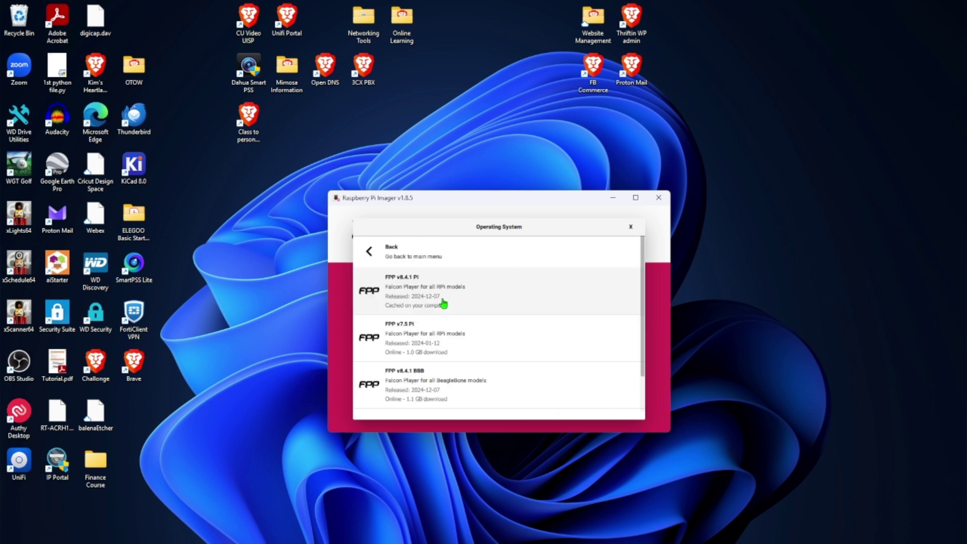
scroll(477, 317, down, 1)
scroll(477, 315, up, 1)
click(437, 290)
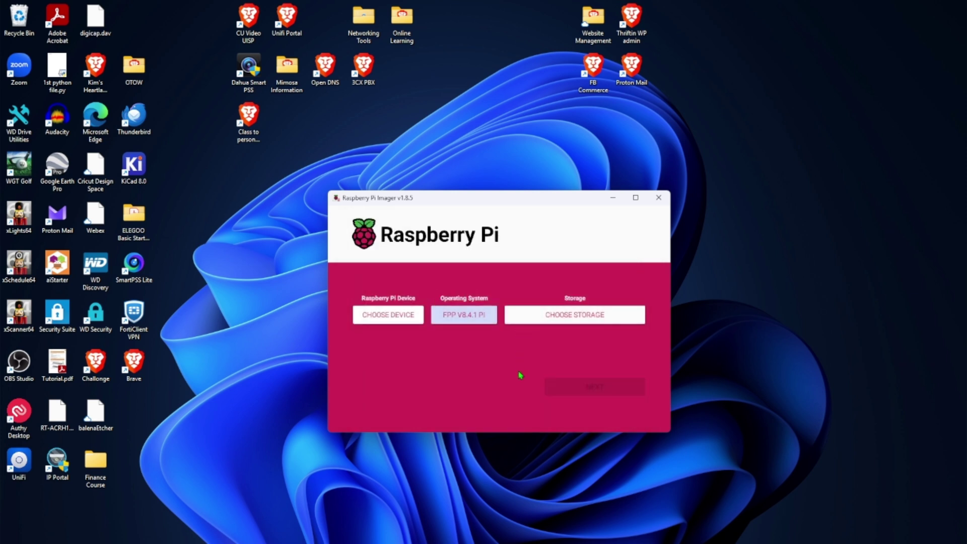
Step: Select the 31.9 GB Mass Storage USB device and confirm erasing it to start writing FPP
click(564, 318)
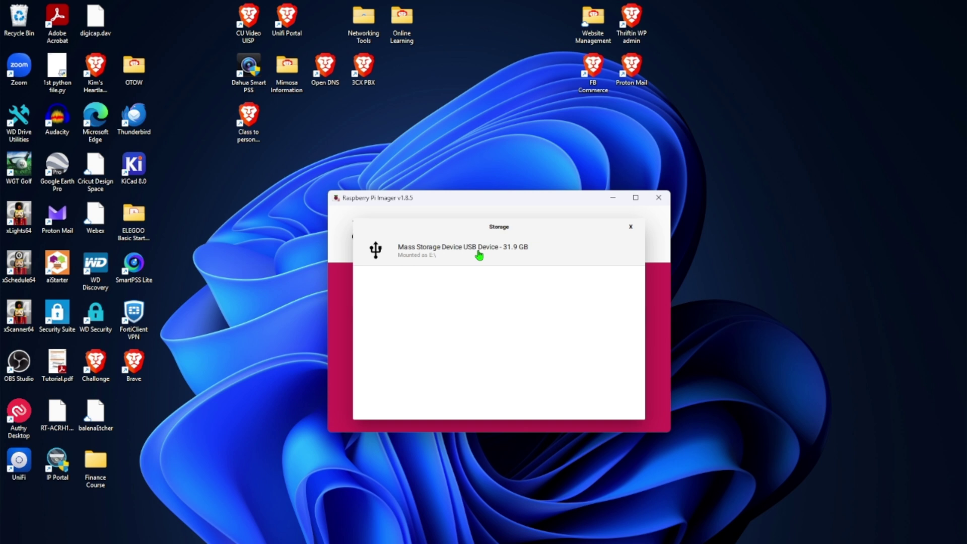
click(479, 256)
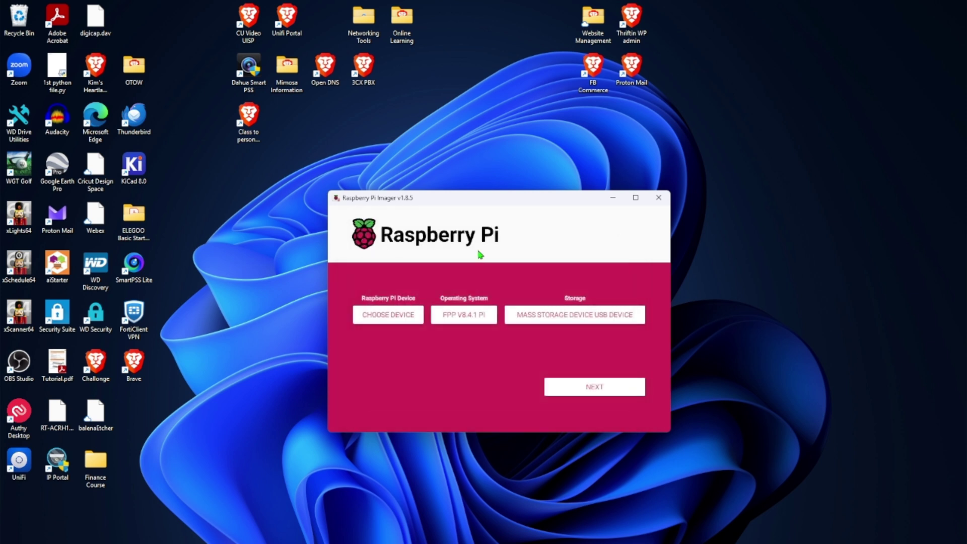
click(599, 389)
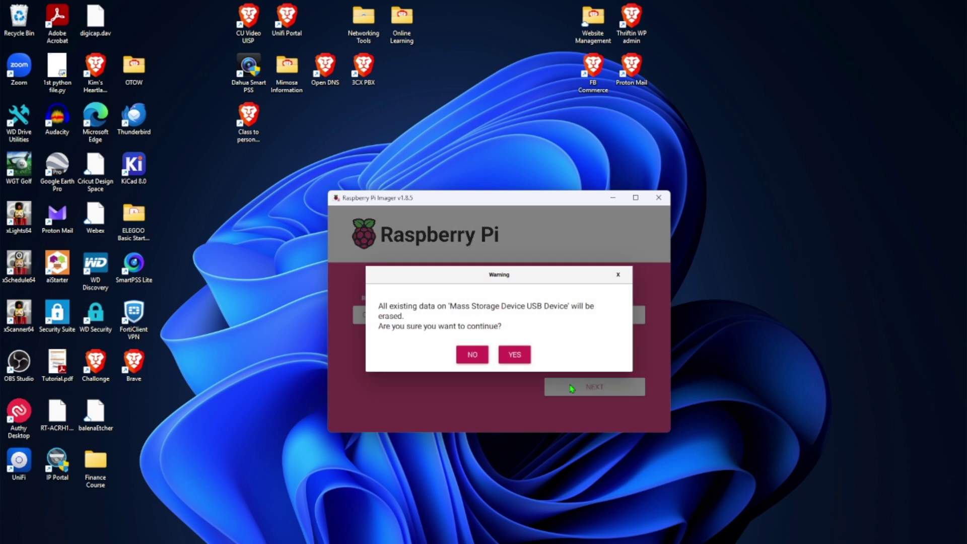
click(515, 357)
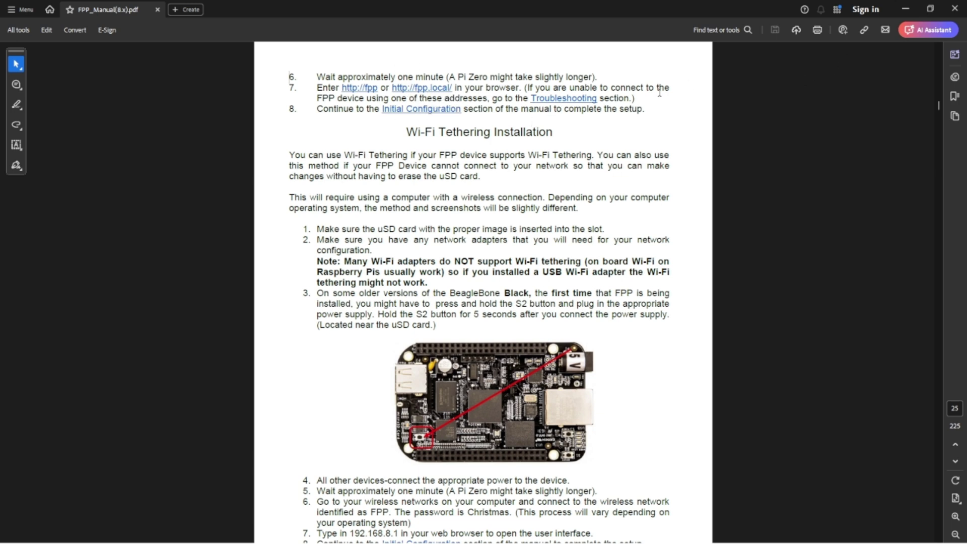
Step: Minimize the FPP manual PDF after reviewing its Wi-Fi Tethering Installation section
click(909, 9)
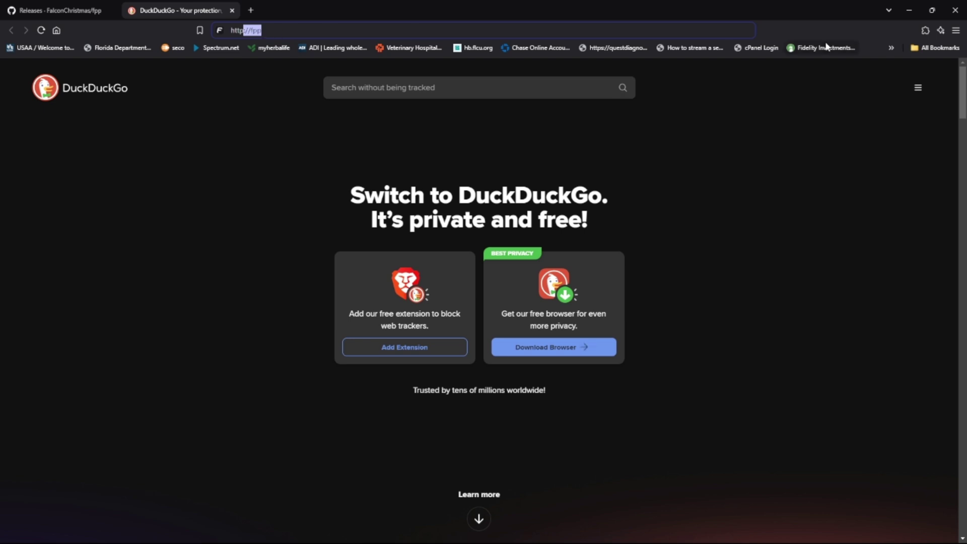
click(557, 29)
key(Return)
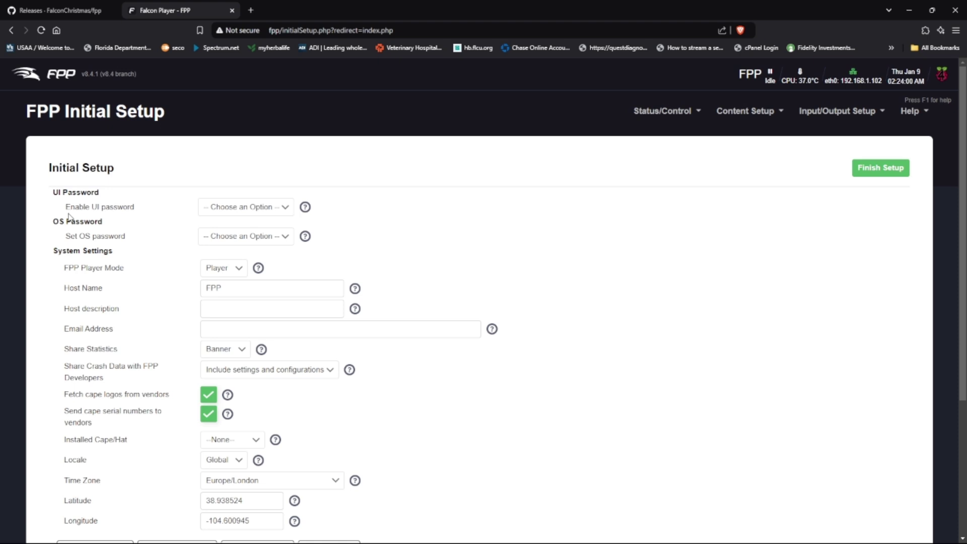
click(280, 208)
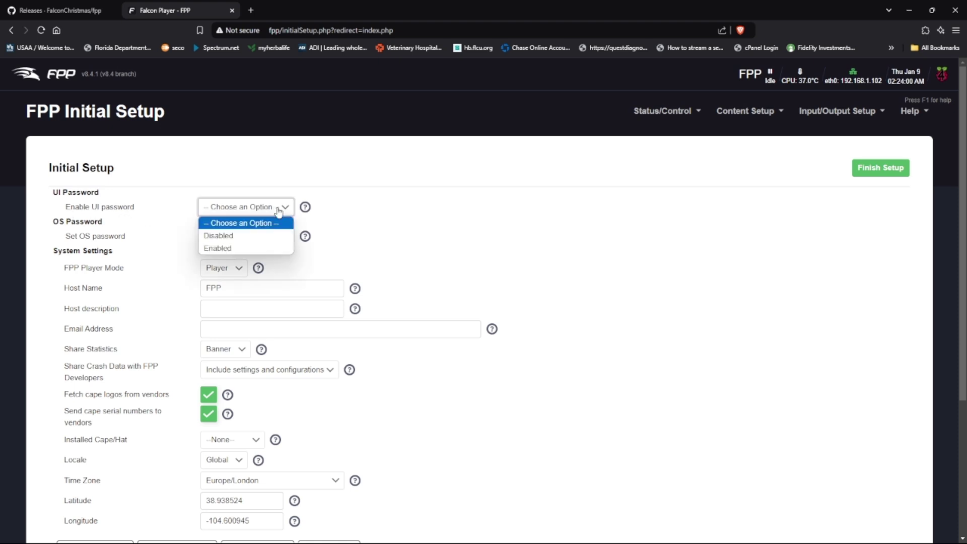
click(246, 237)
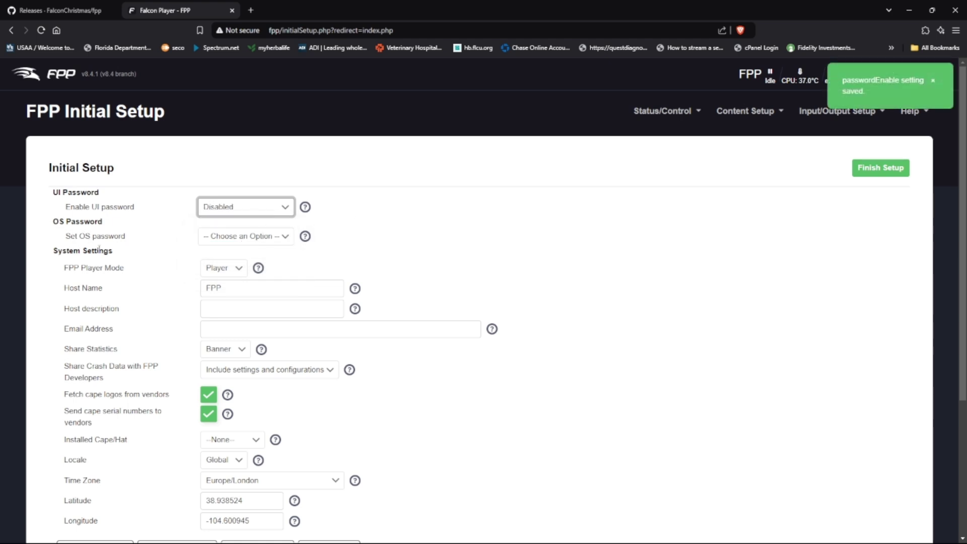
click(265, 237)
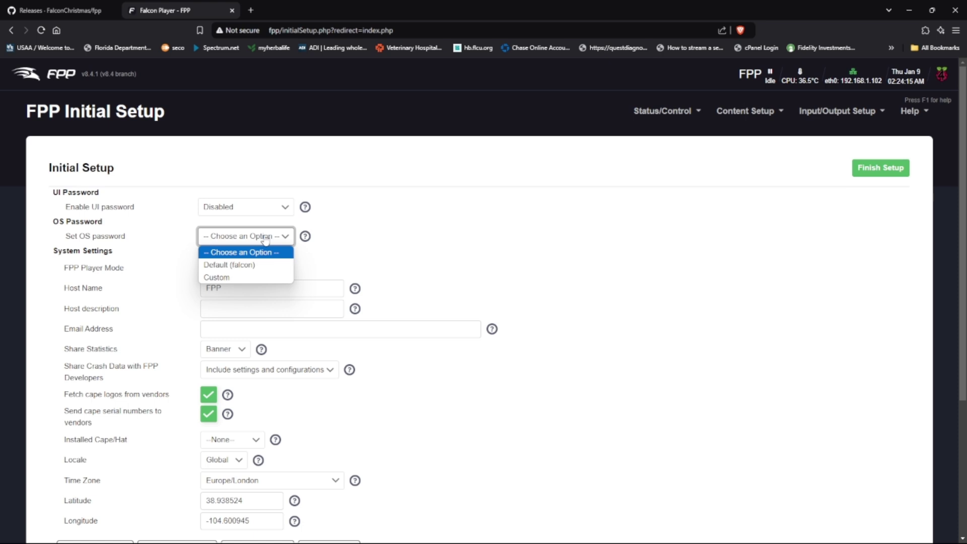
click(252, 265)
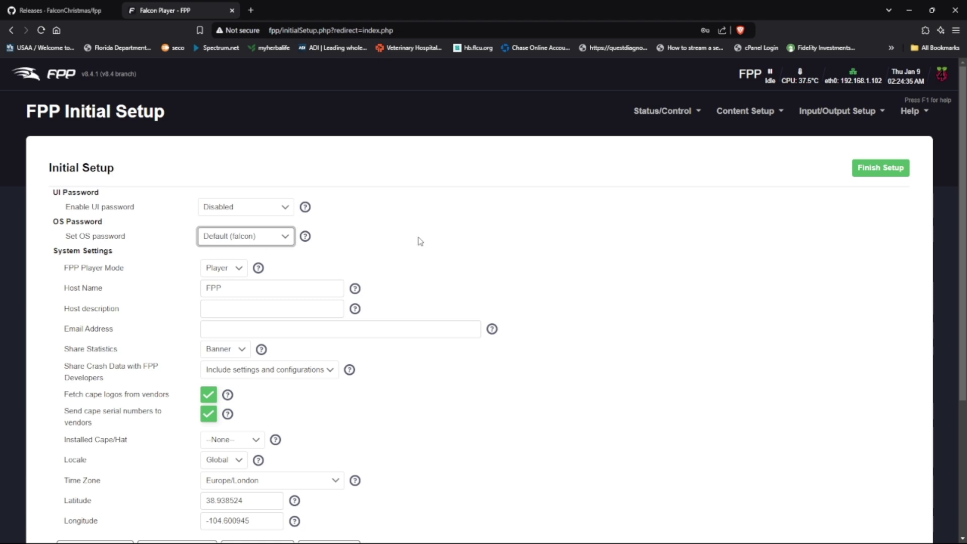
Step: Set the host name to FPP-PI-4 and the locale to USA, then submit Finish Setup
click(226, 289)
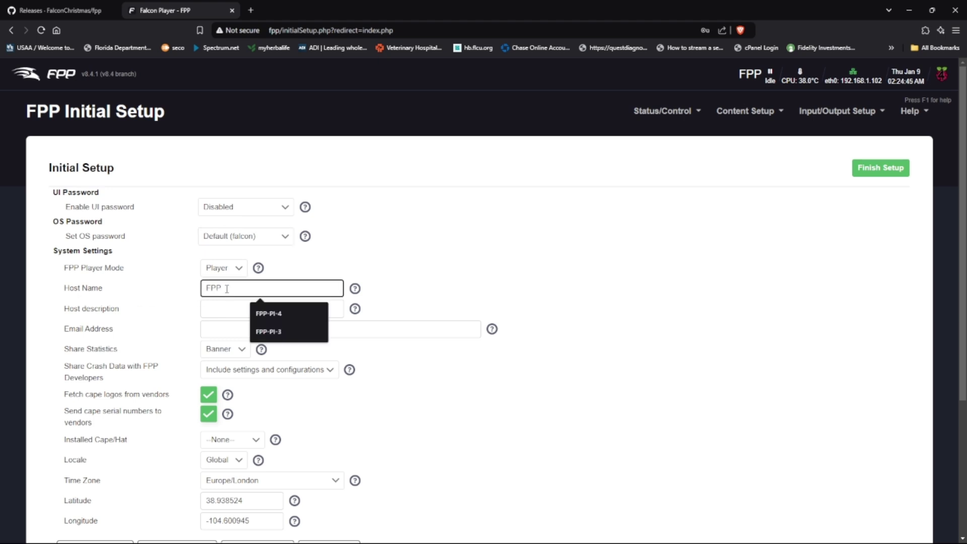
click(278, 316)
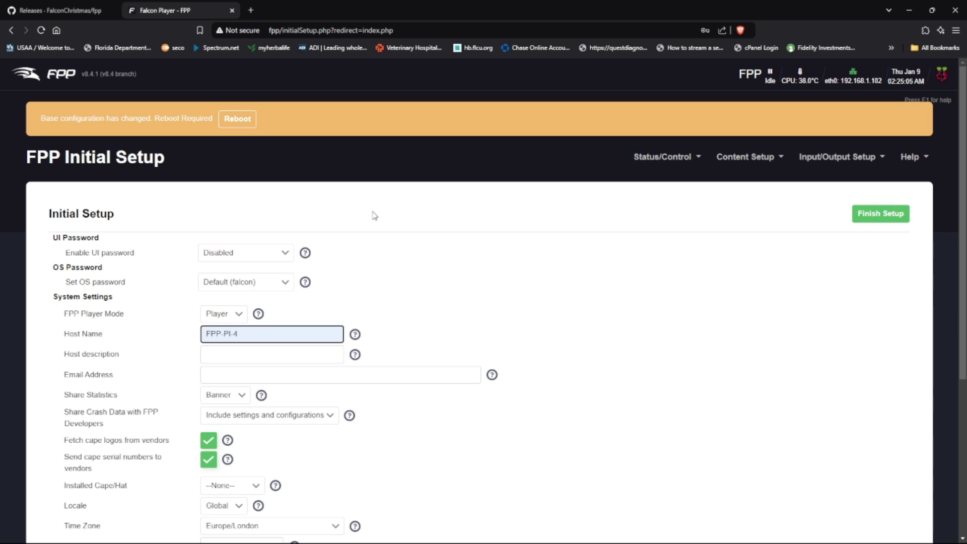
scroll(374, 216, down, 2)
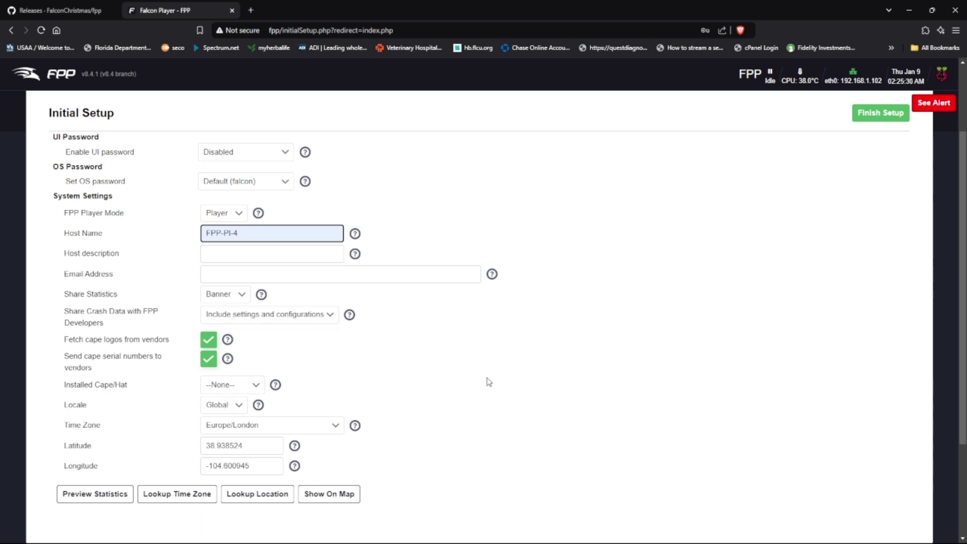
scroll(486, 382, down, 2)
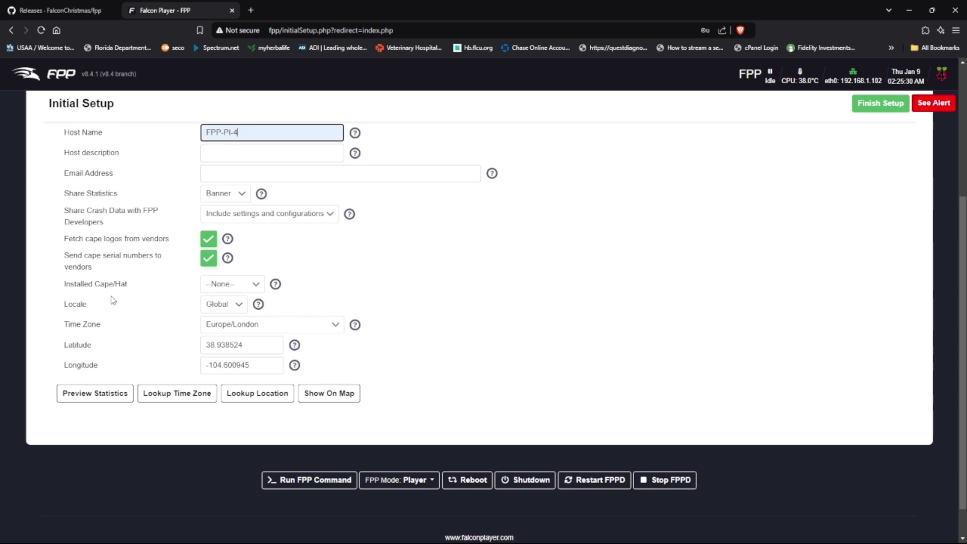
click(214, 304)
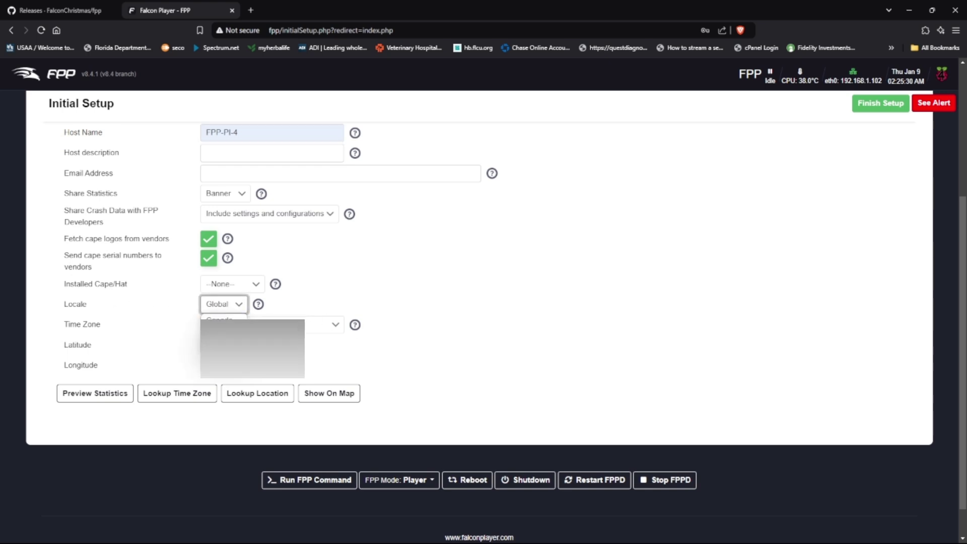
click(222, 329)
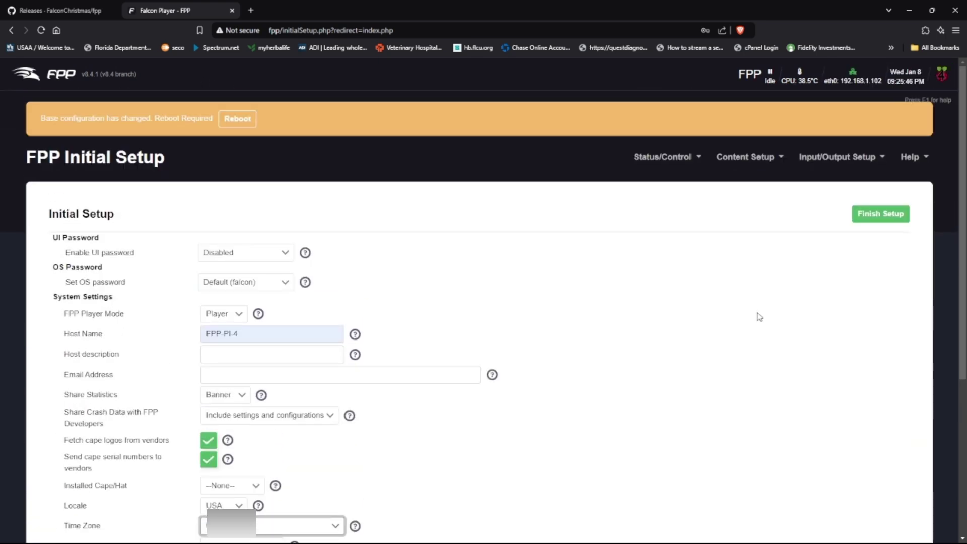
click(873, 215)
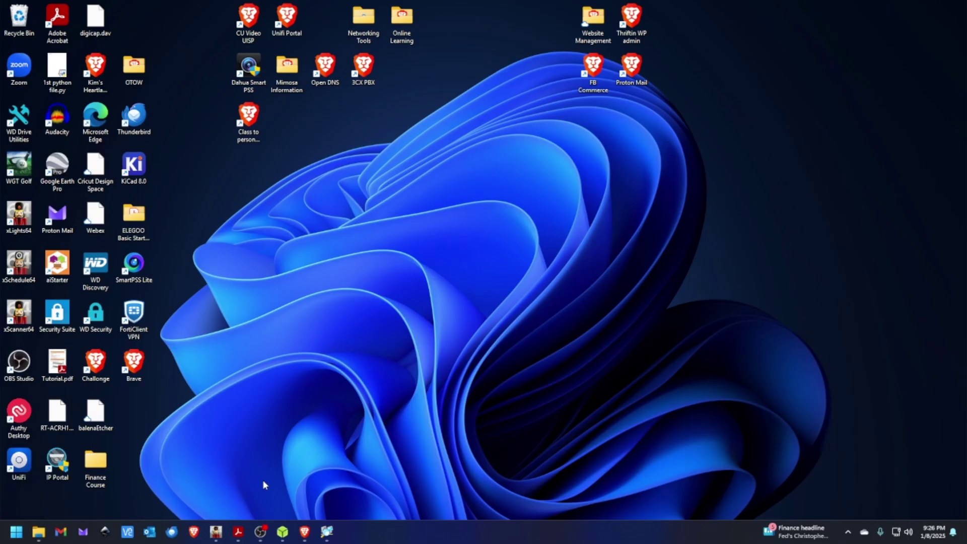
Step: Scan 192.168.1.1-254 in Advanced IP Scanner, locate FPP-Pi-4 at 192.168.1.102, then minimize the scanner
click(327, 531)
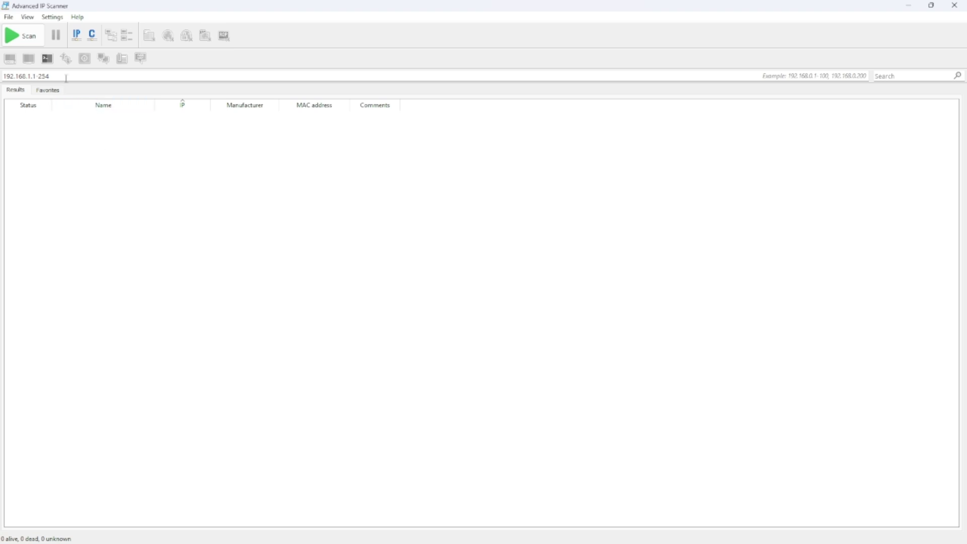
click(27, 38)
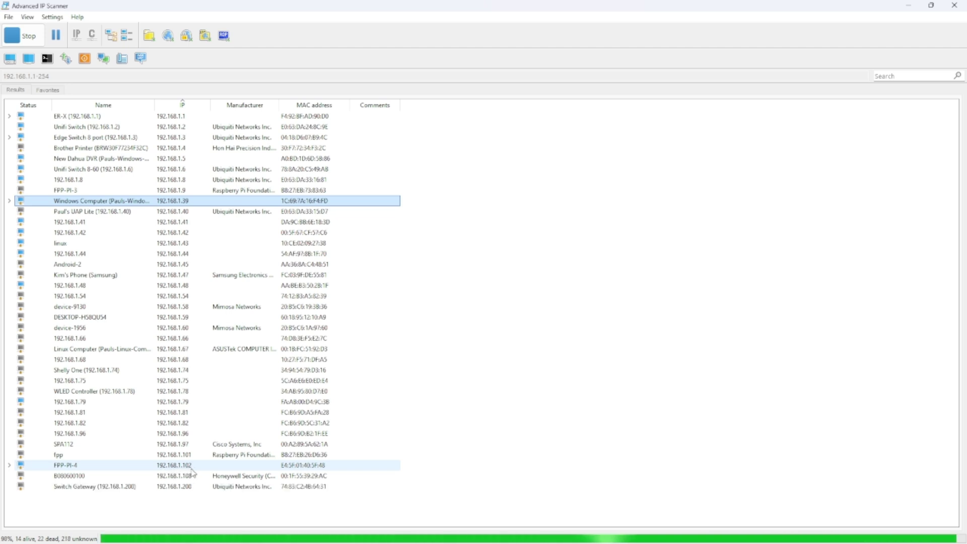
click(909, 7)
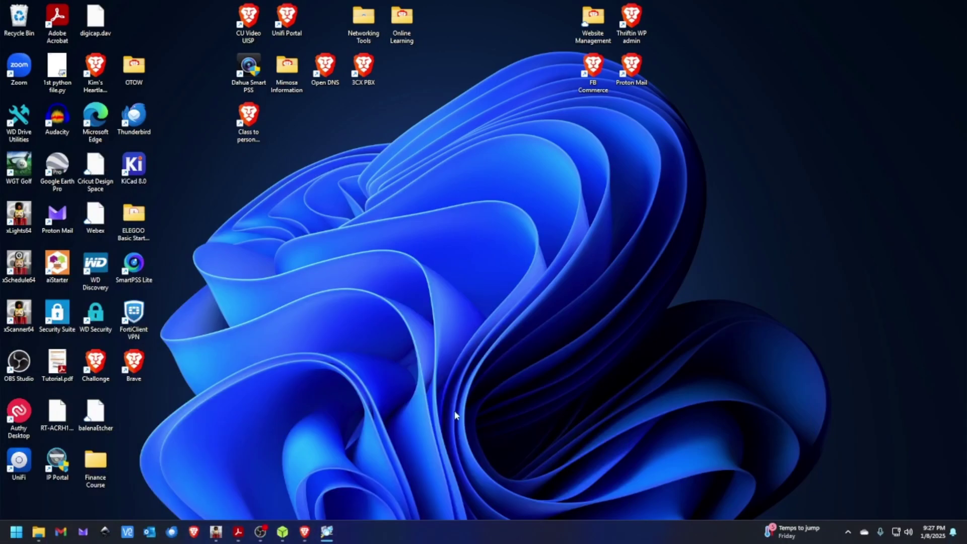
Step: Load 192.168.1.102 in Brave and complete the Initial Setup page to reach Player Mode status
click(304, 532)
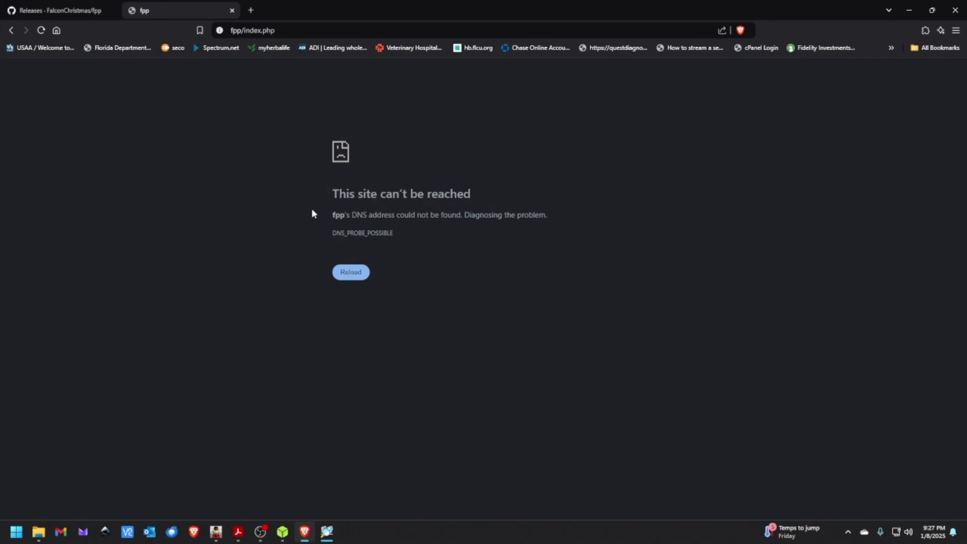
click(304, 31)
text(192.168.1)
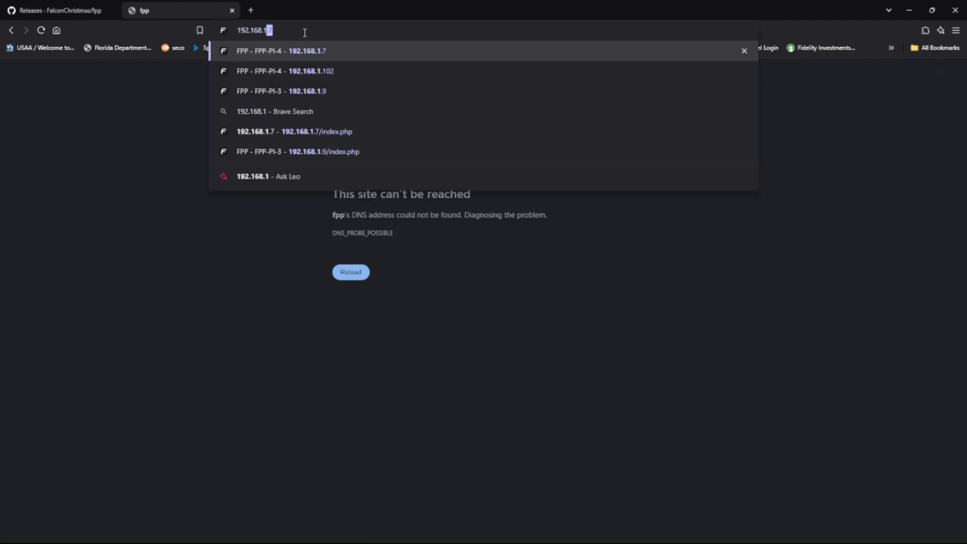
text(.10)
key(Return)
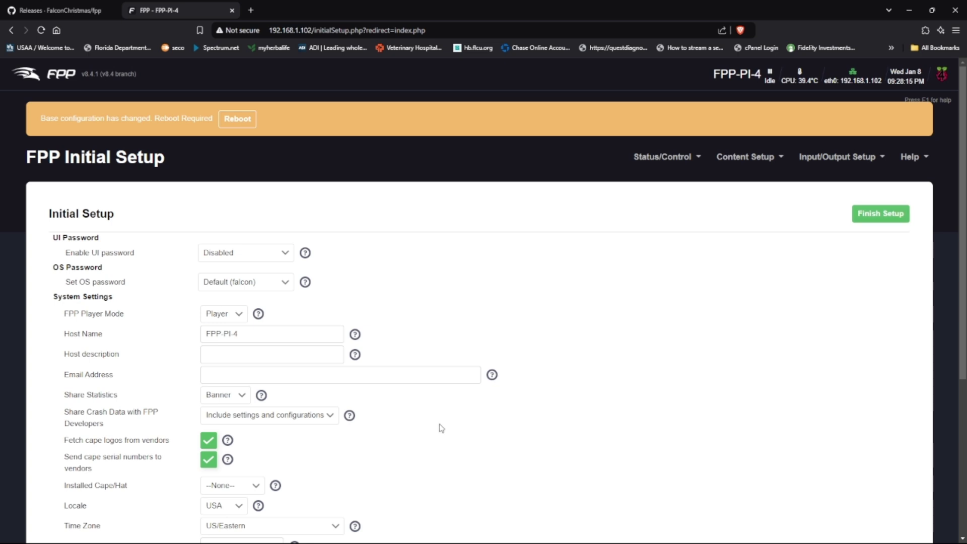
scroll(438, 420, down, 5)
scroll(438, 418, up, 6)
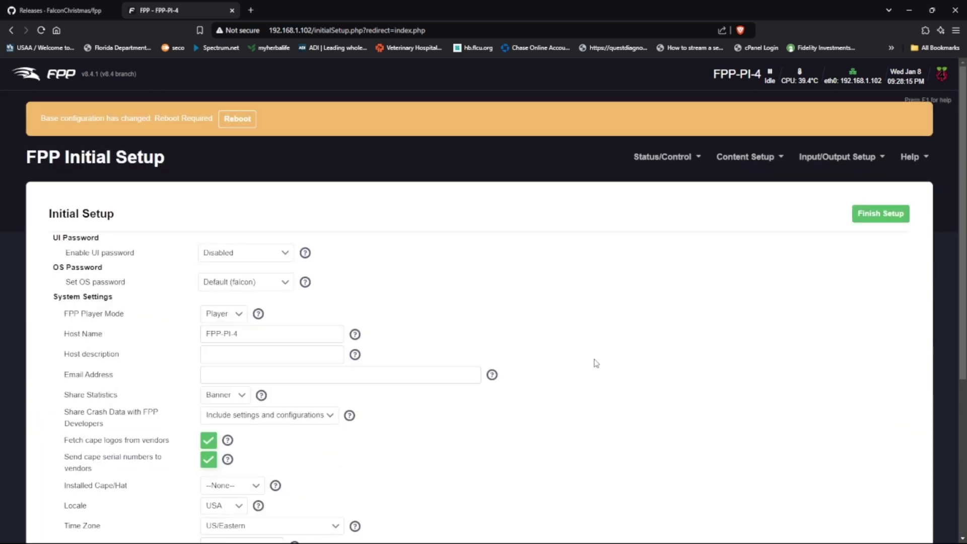
click(878, 218)
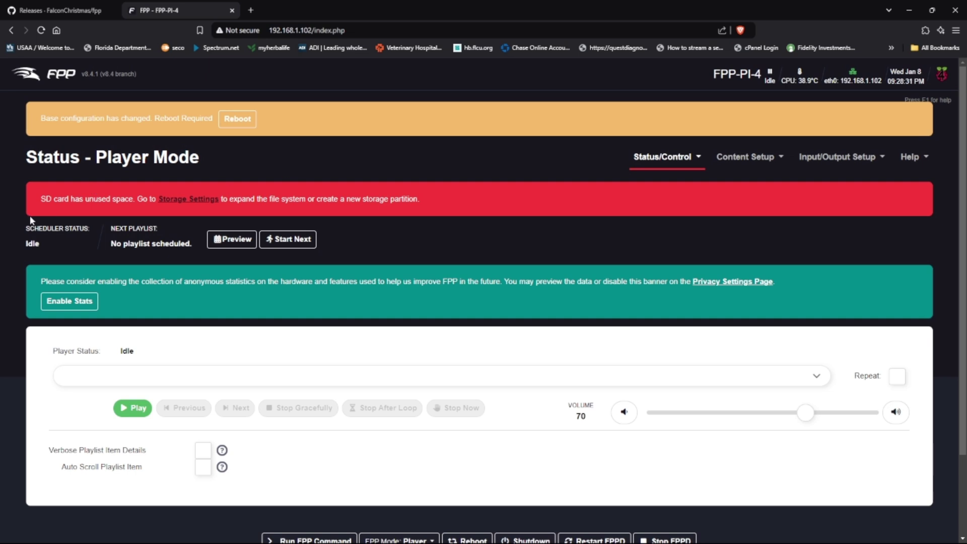
Step: Run Grow Filesystem from Storage Settings, confirm with Yes, and close the Storage Expand log
click(186, 201)
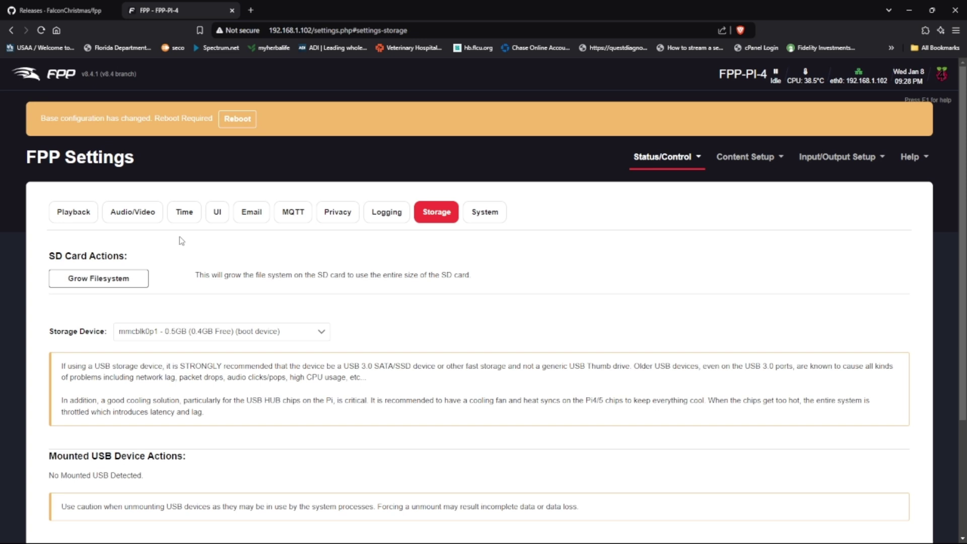
click(100, 281)
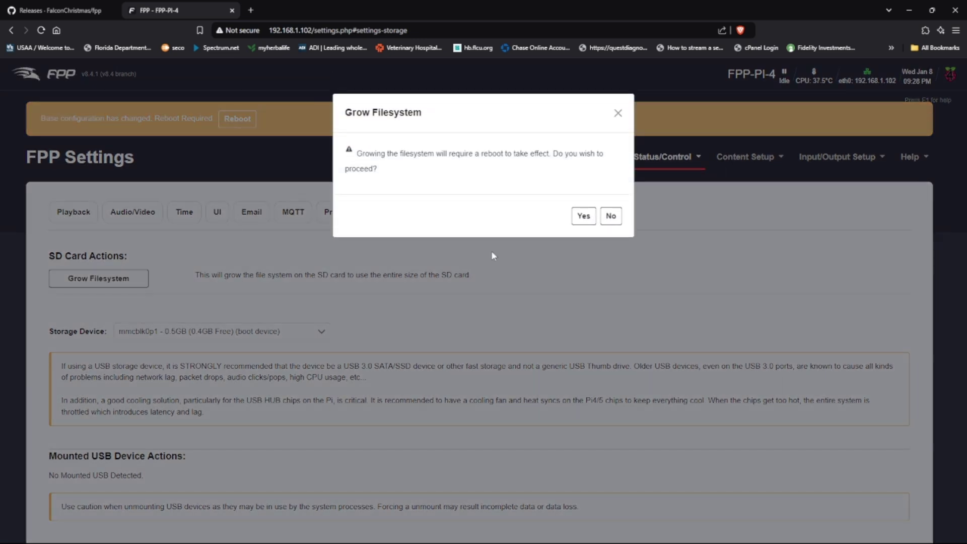
click(584, 216)
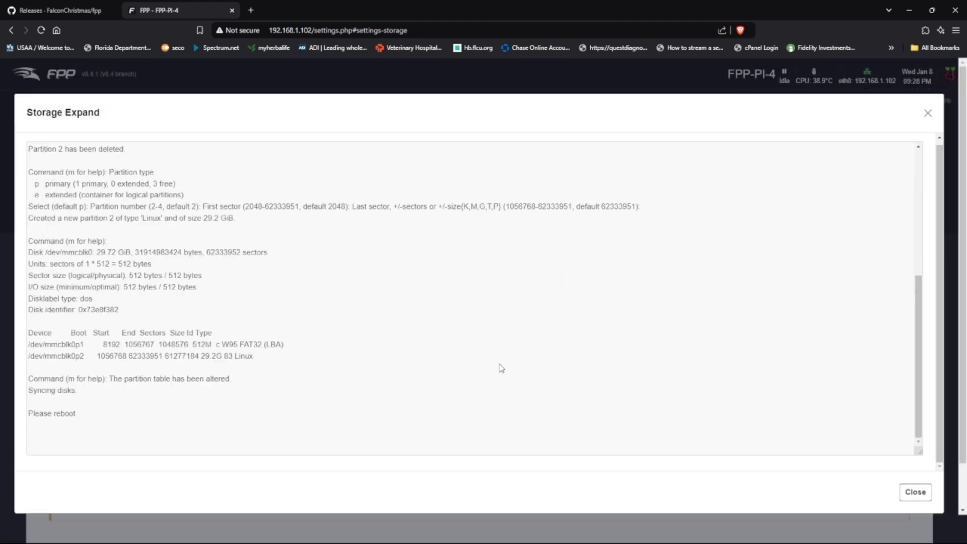
click(915, 491)
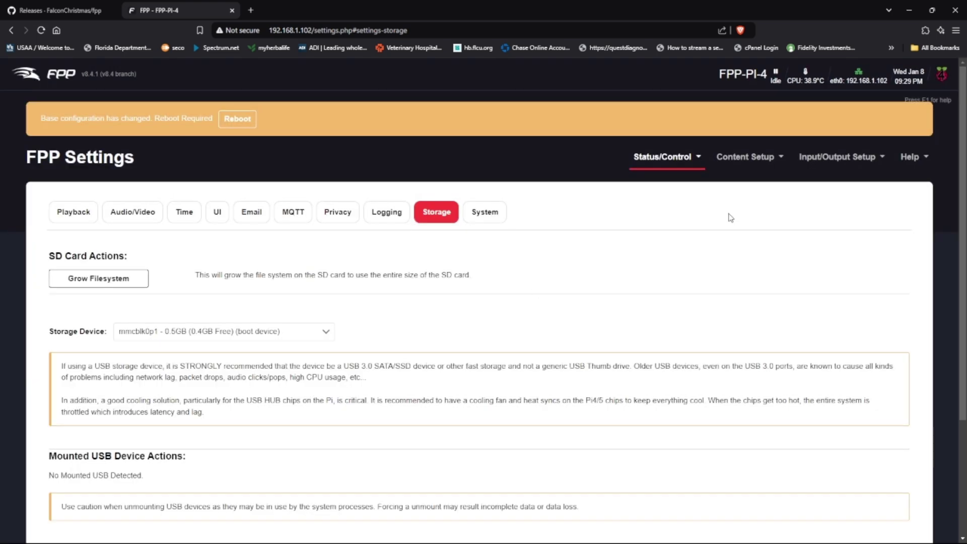
Step: Go to Status/Control > Network to view the interface settings
click(674, 159)
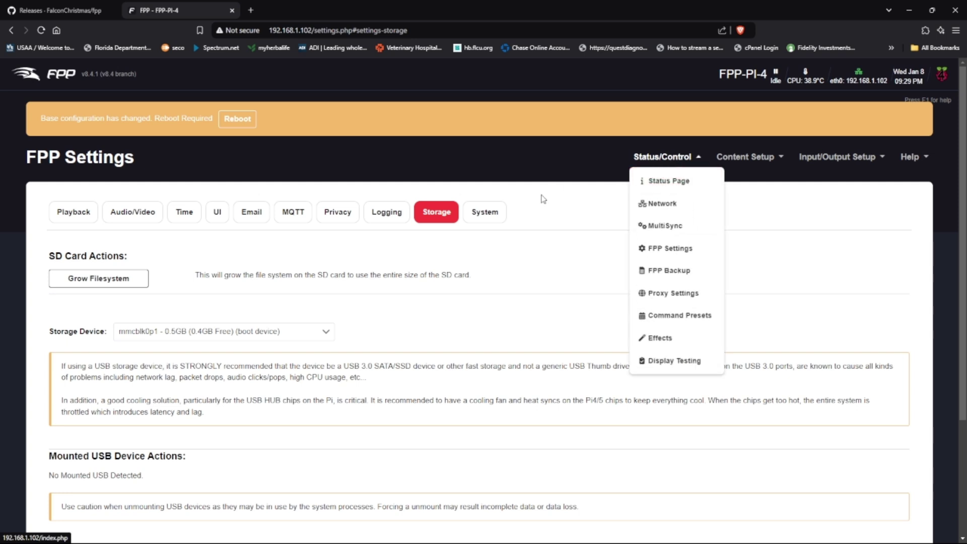
click(666, 208)
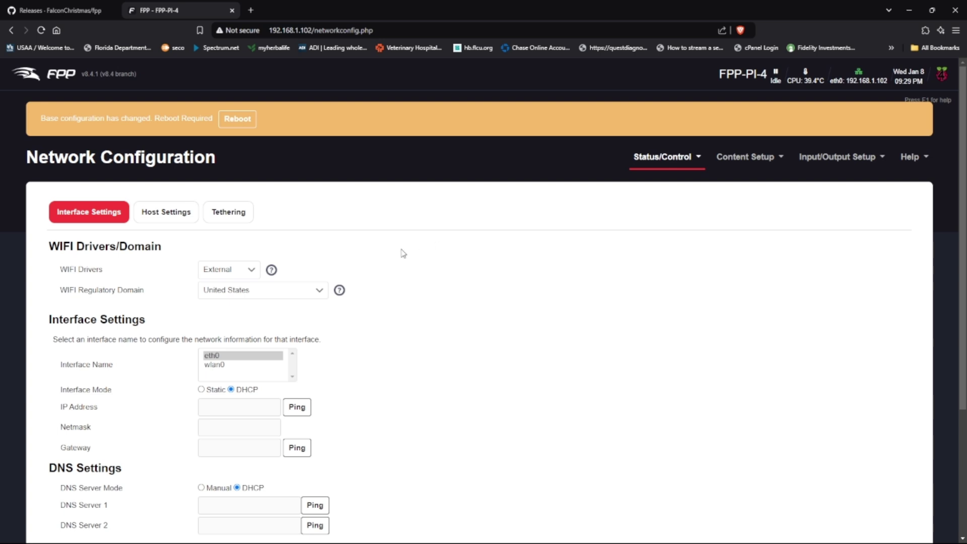
scroll(402, 247, down, 1)
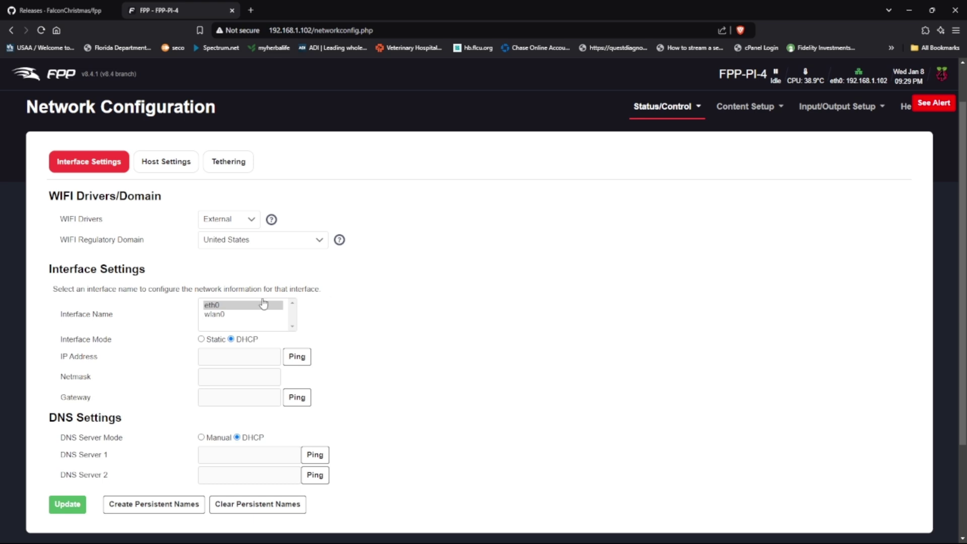
Step: Switch wlan0 to Static and fill in IP address 192.168.1.9 from the saved suggestions
click(214, 315)
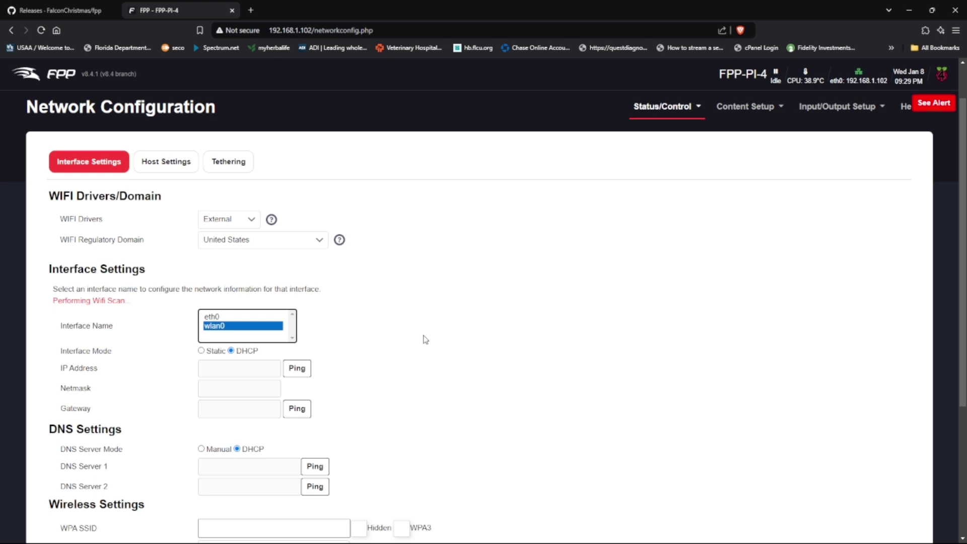
scroll(425, 340, down, 2)
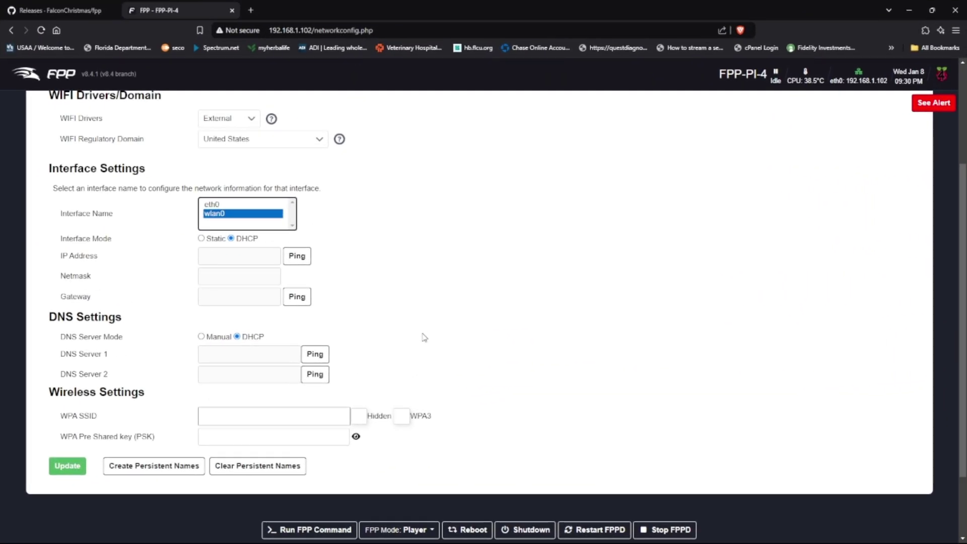
click(200, 239)
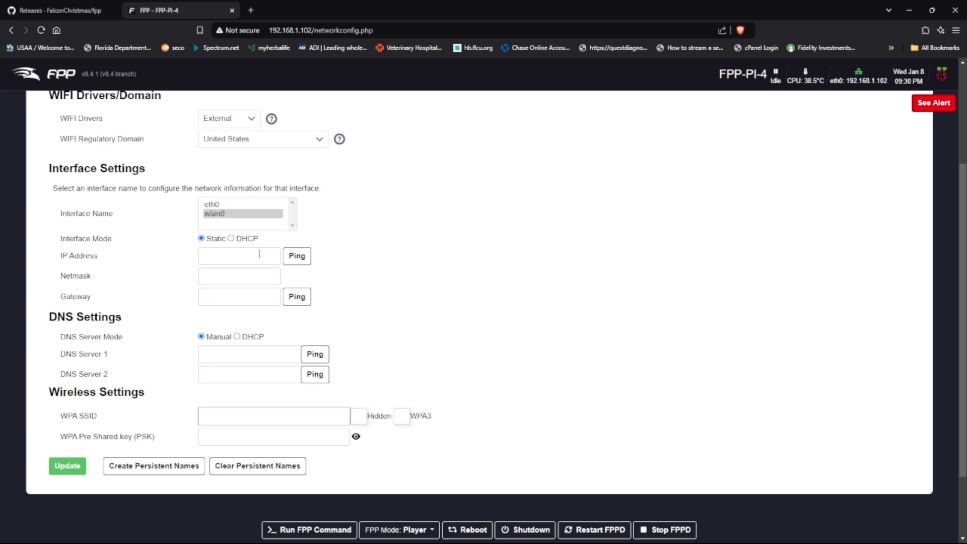
click(235, 257)
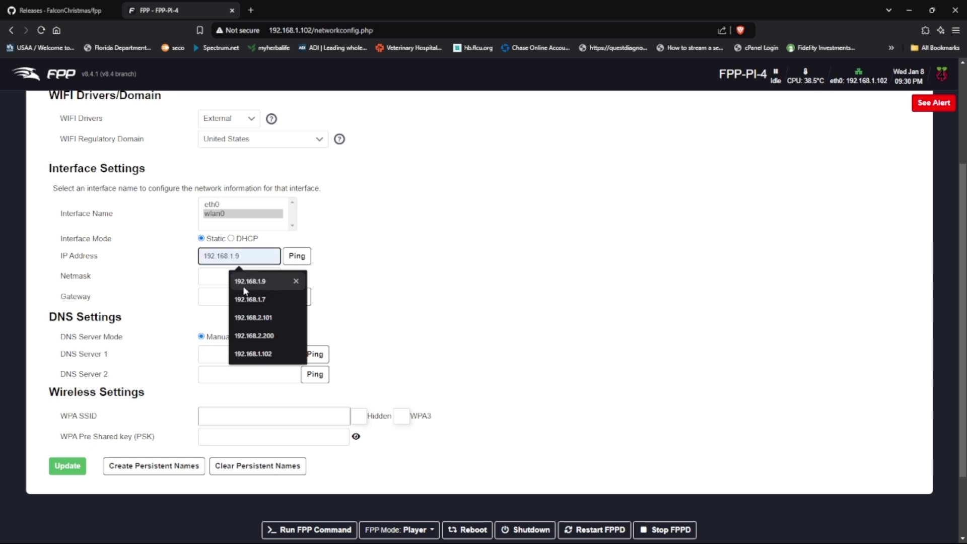
key(Escape)
click(236, 259)
click(262, 286)
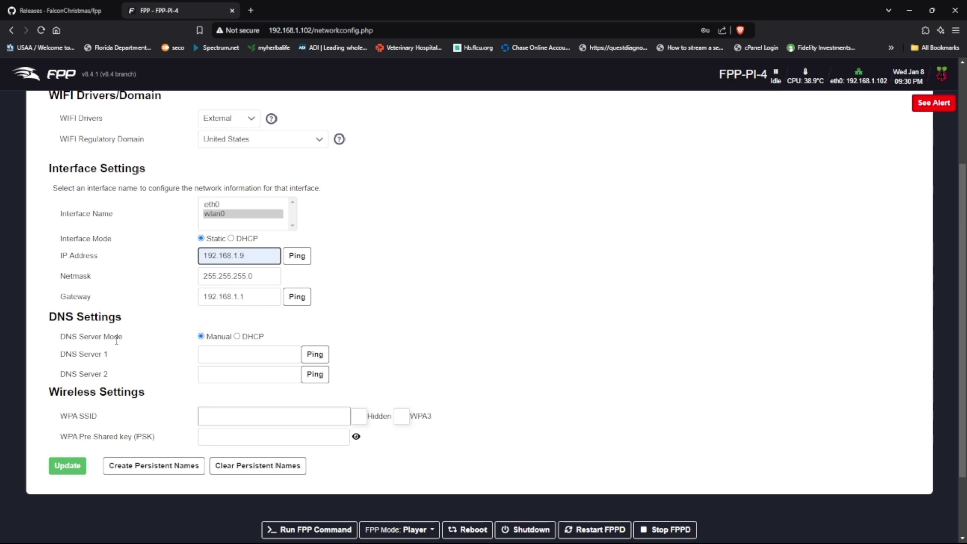
Step: Set wlan0 DNS Server 1 to 192.168.1.1 and DNS Server 2 to 8.8.8.8
click(220, 354)
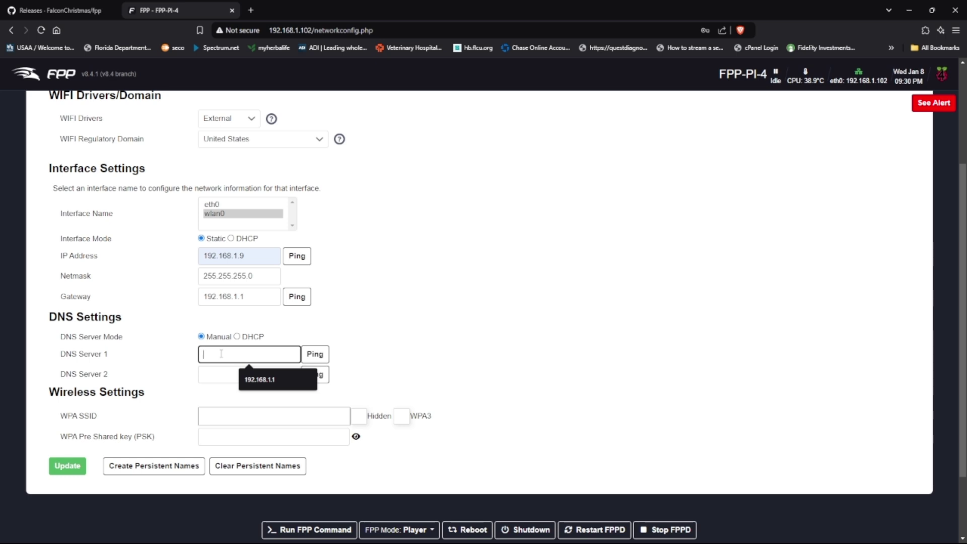
key(Down)
key(Return)
key(Tab)
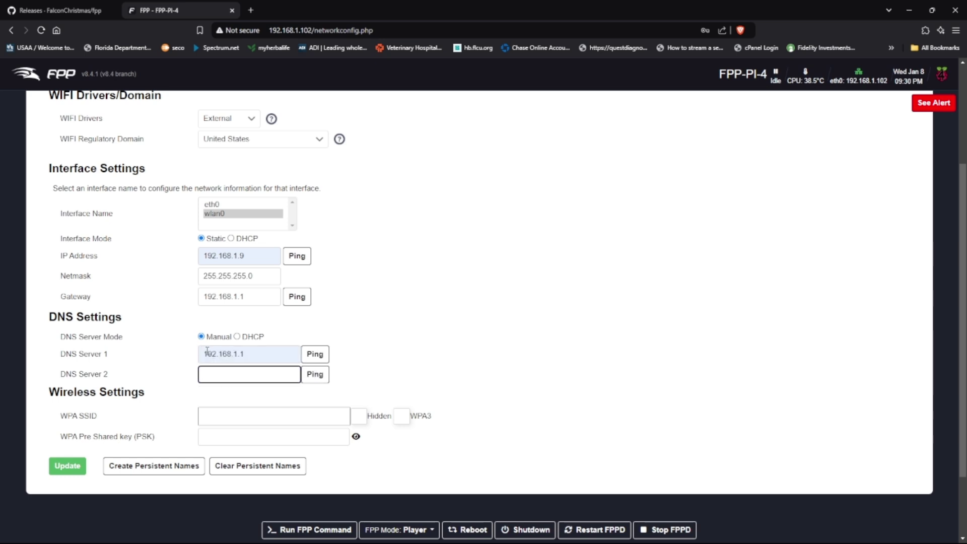
click(222, 375)
key(Down)
key(Return)
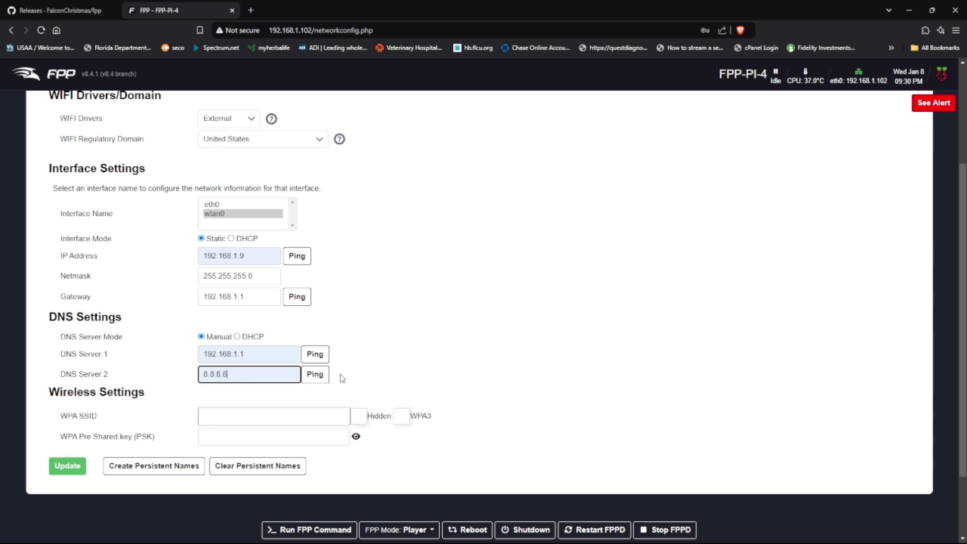
scroll(402, 355, down, 2)
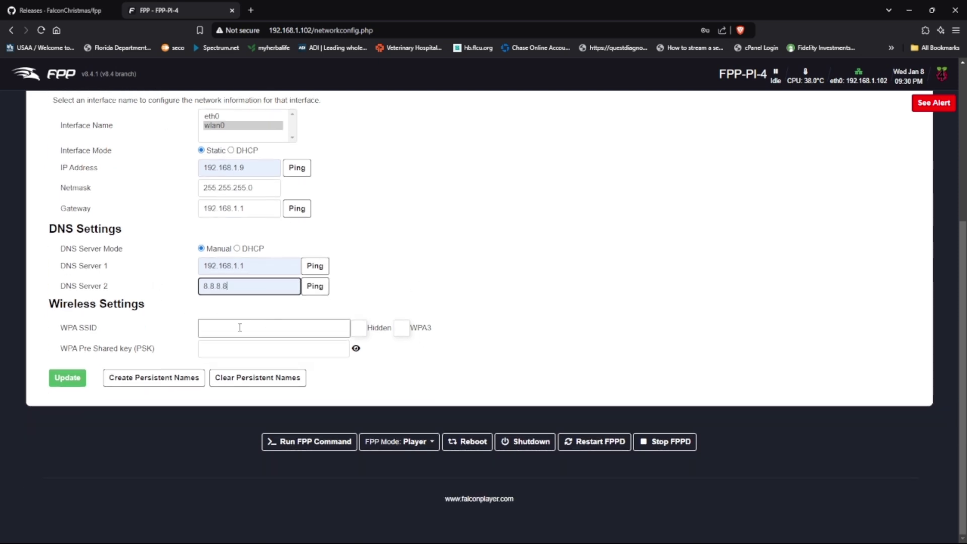
Step: Set wlan0's SSID to Nacho-Wifi-2G, paste the Wi-Fi passphrase, and save with Update
click(240, 327)
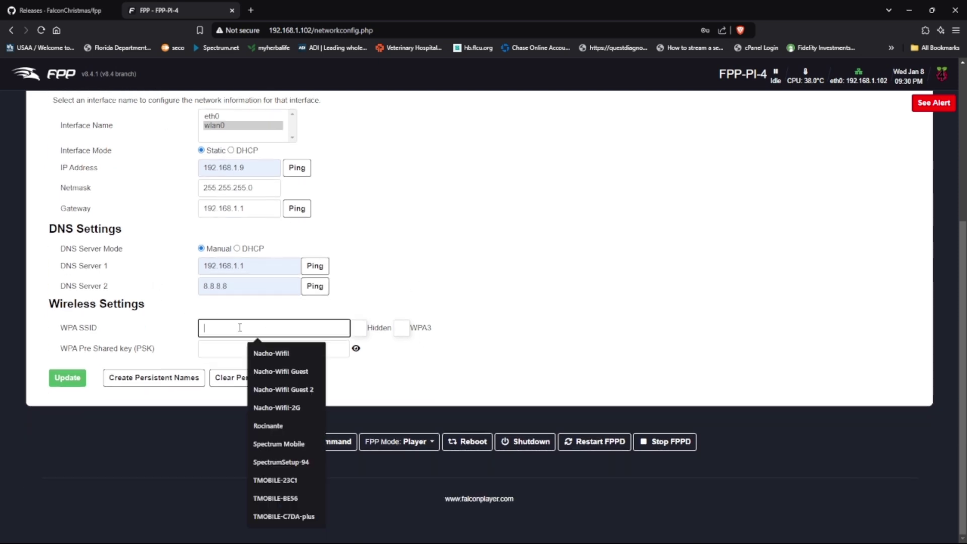
click(287, 409)
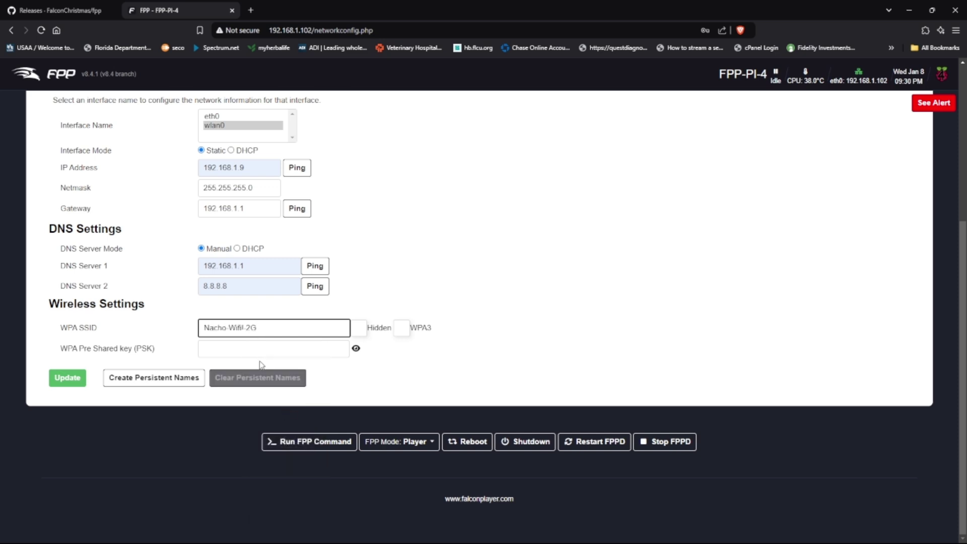
click(255, 347)
key(ctrl+v)
click(73, 381)
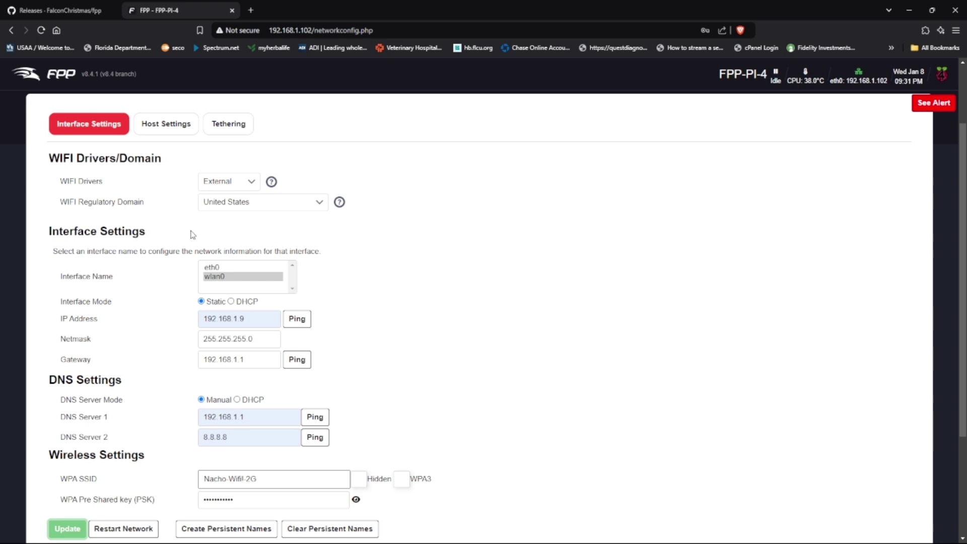
Step: Make eth0 static at 192.168.2.200, netmask 255.255.255.0, with the gateway cleared, and save
click(212, 269)
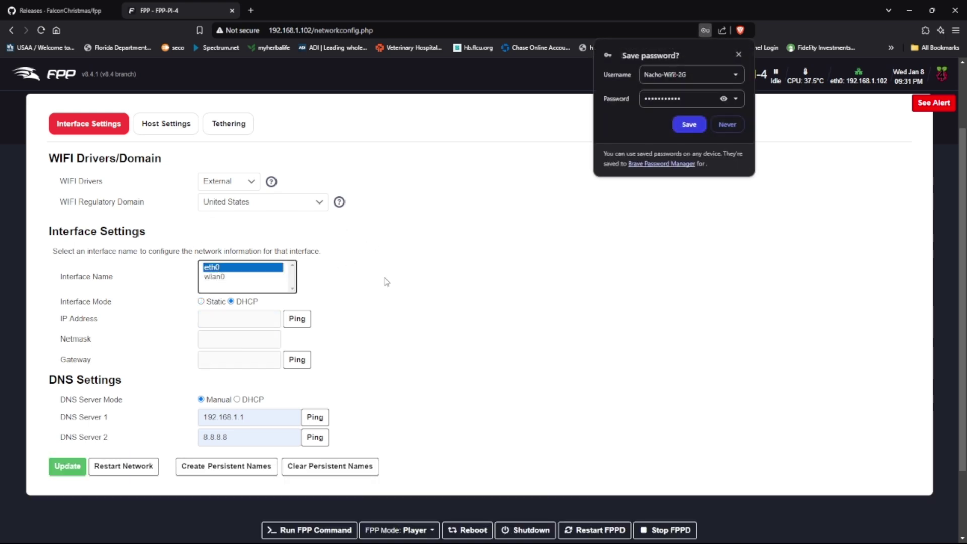
click(201, 301)
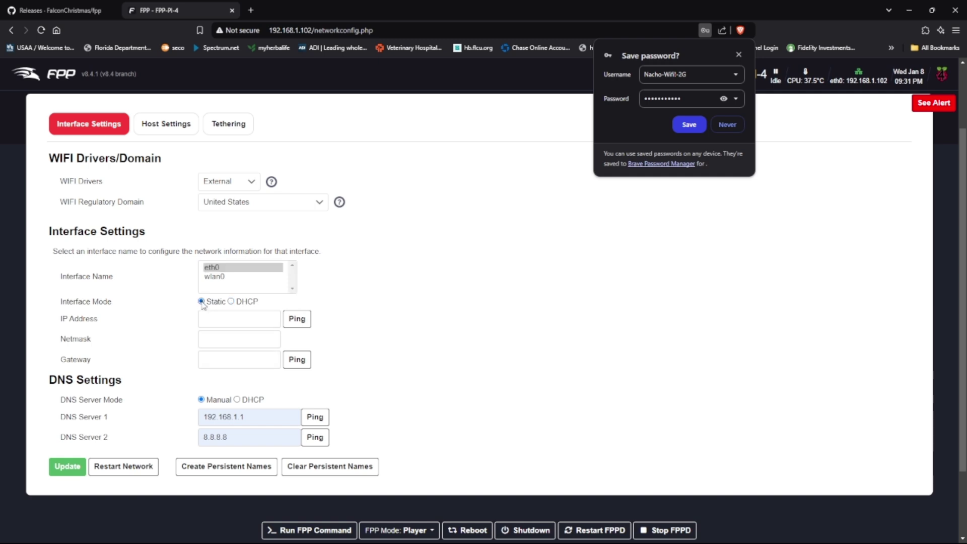
click(230, 317)
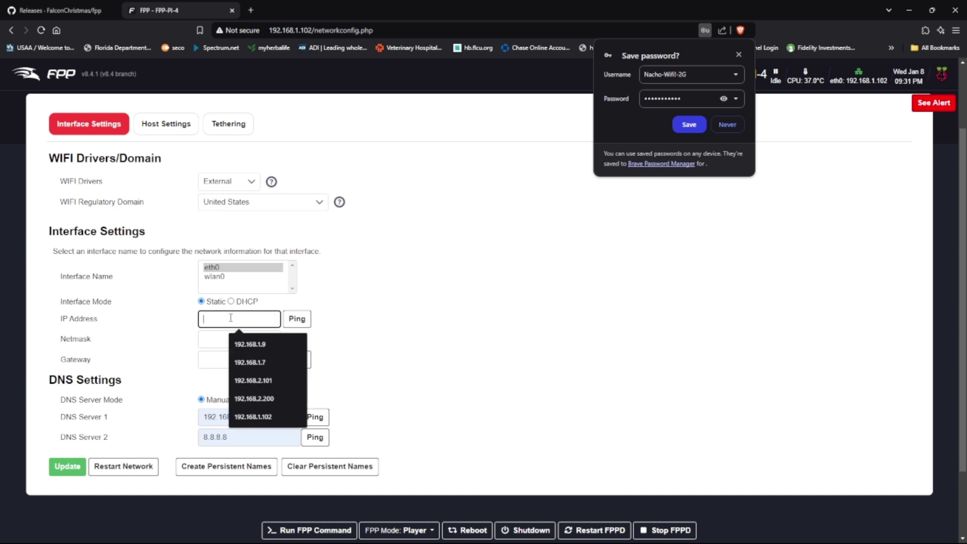
key(Escape)
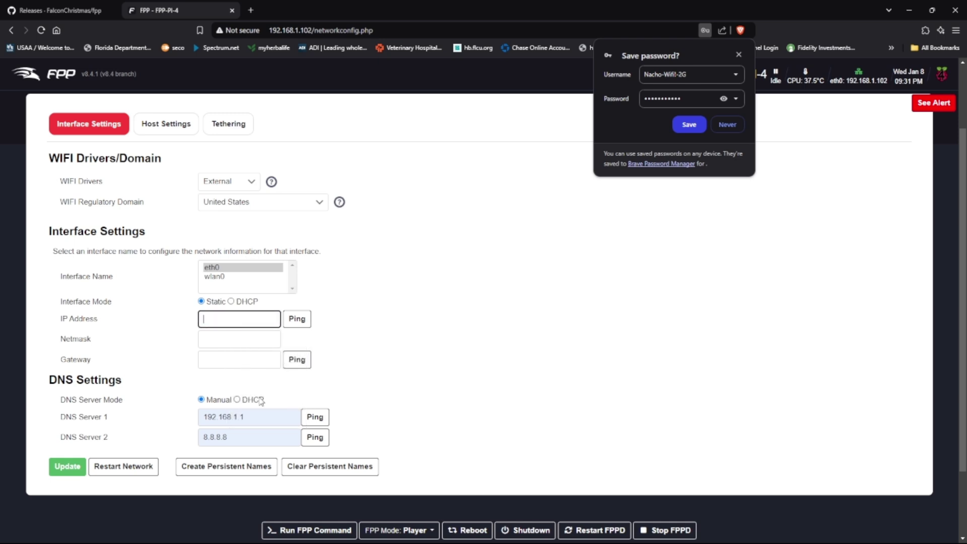
click(238, 317)
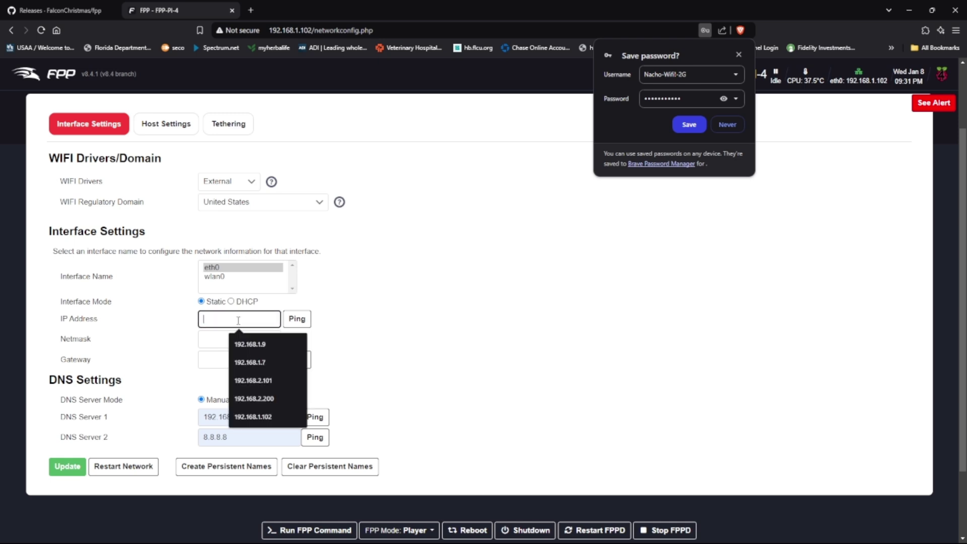
click(261, 400)
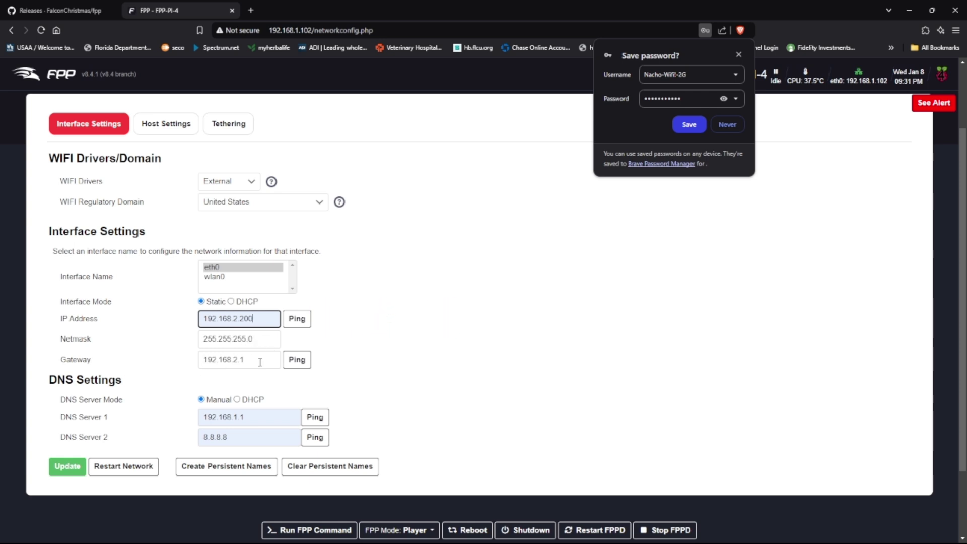
drag(260, 362, 199, 363)
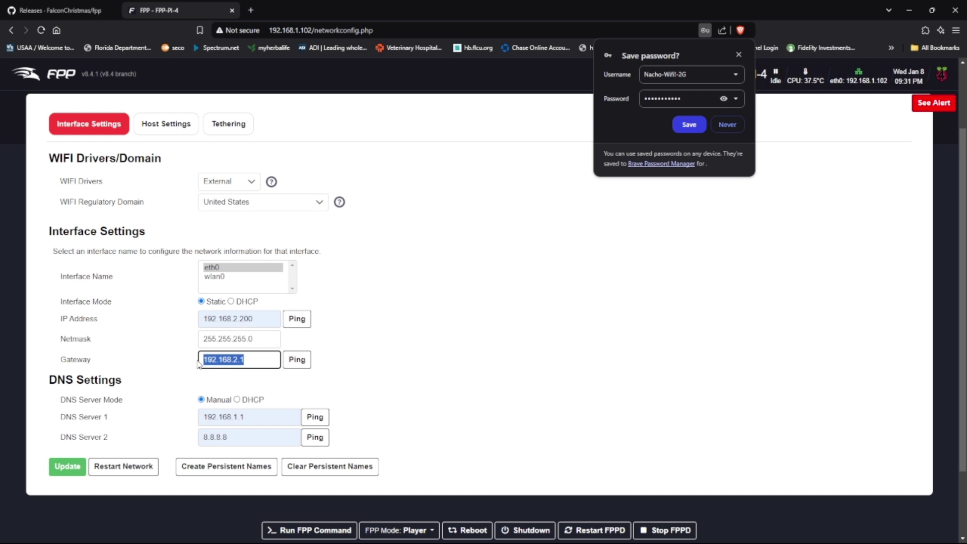
key(BackSpace)
scroll(69, 419, down, 1)
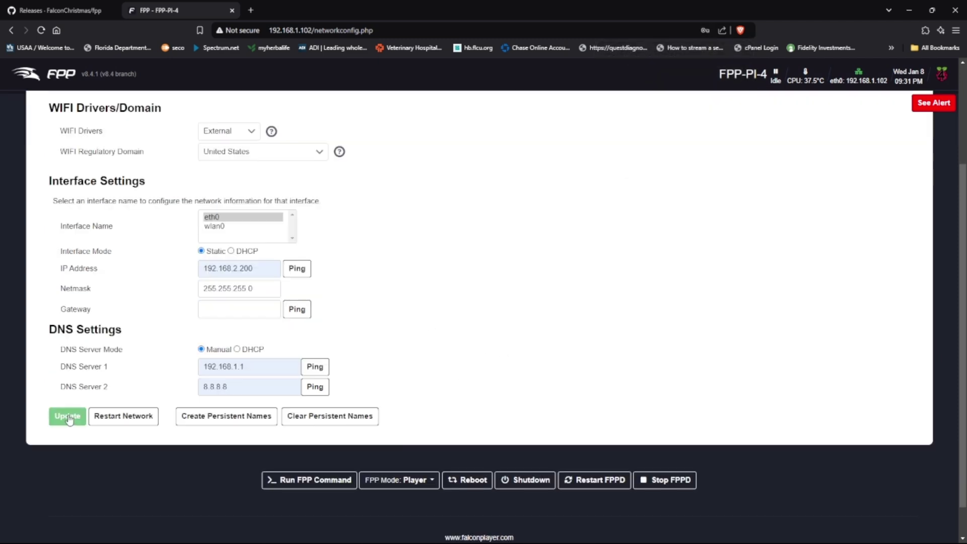
click(68, 417)
Step: Reboot FPP from the Reboot Required banner, then reload the browser page
scroll(462, 289, up, 3)
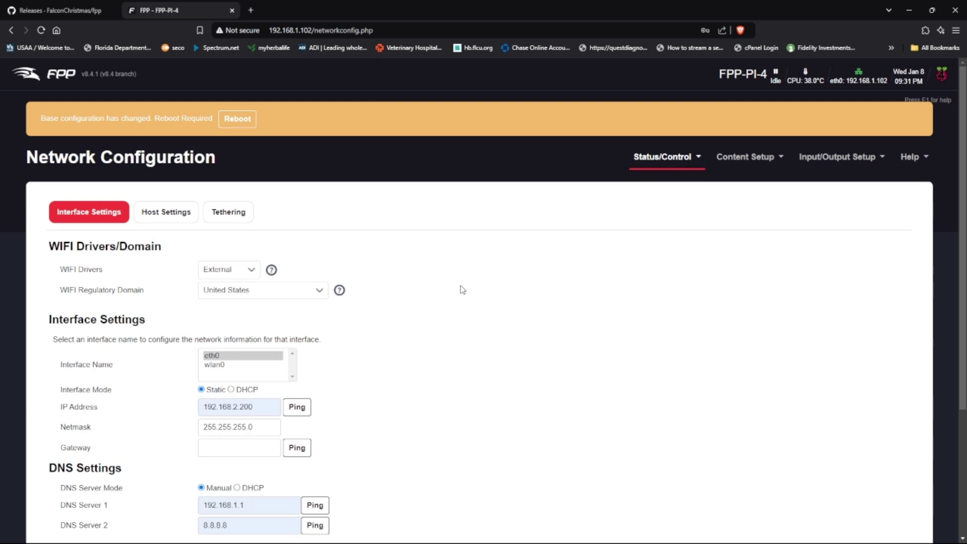
click(237, 120)
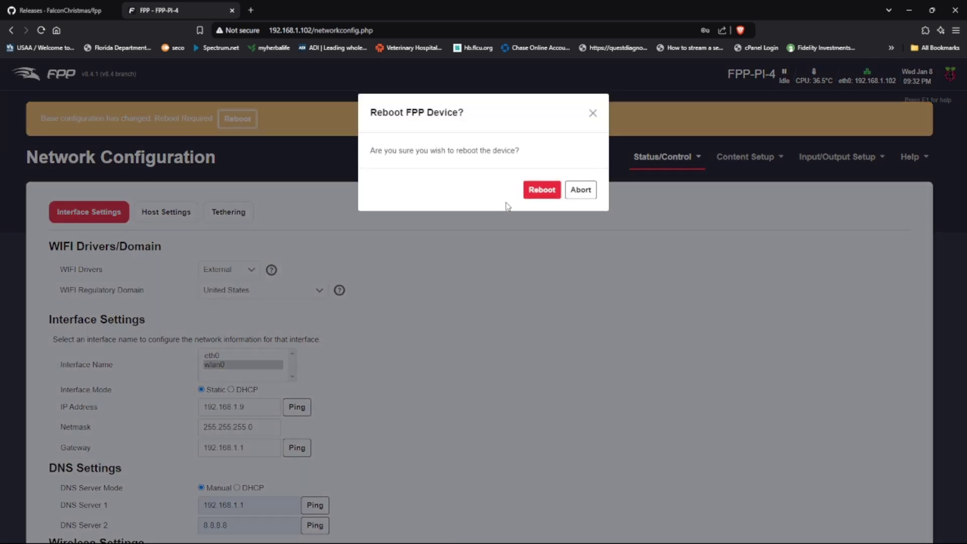
click(538, 190)
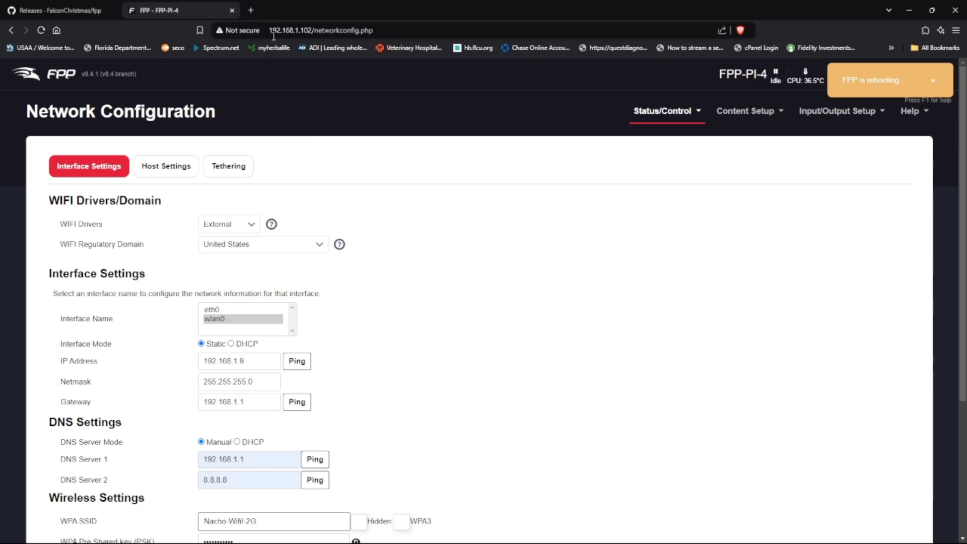
right_click(324, 65)
click(361, 110)
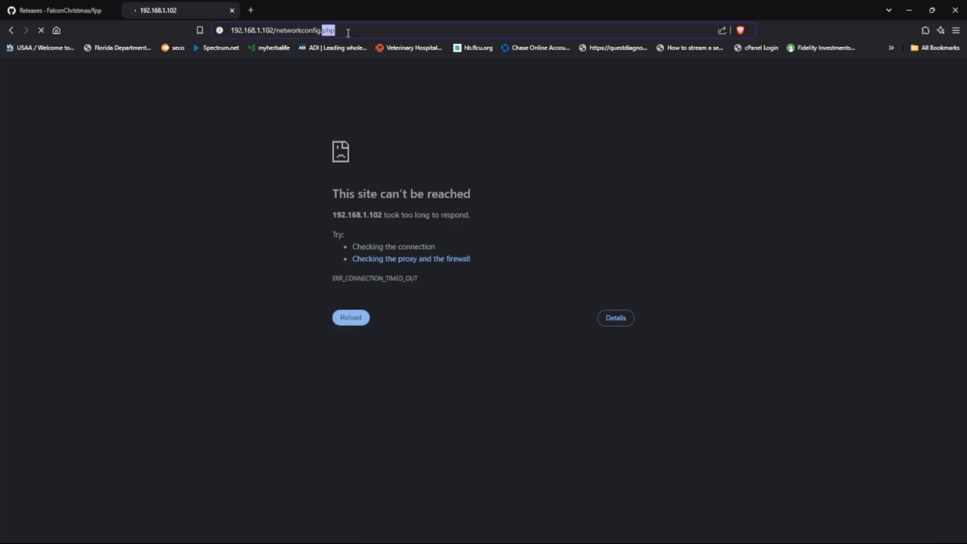
Step: Open FPP at 192.168.1.9 and enable anonymous stats collection
text(192.1)
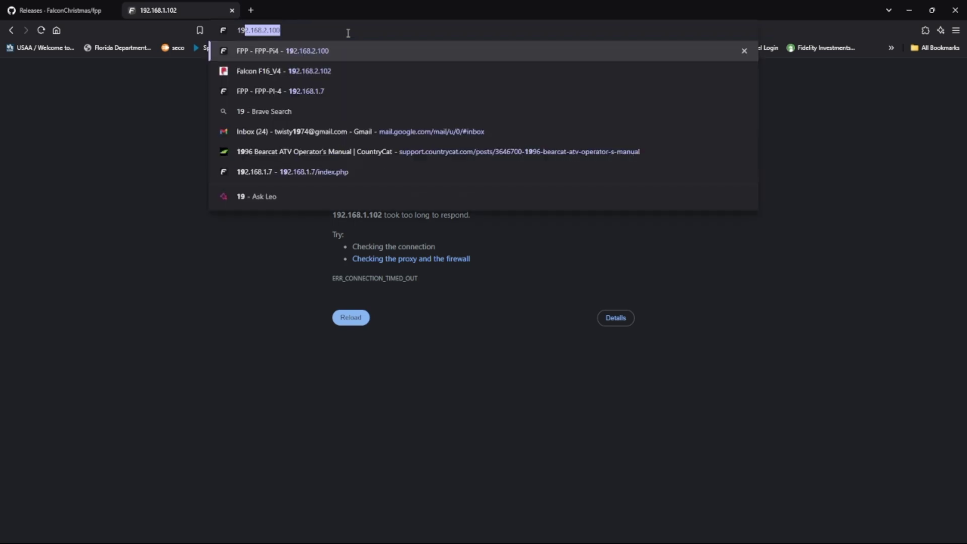
text(68.)
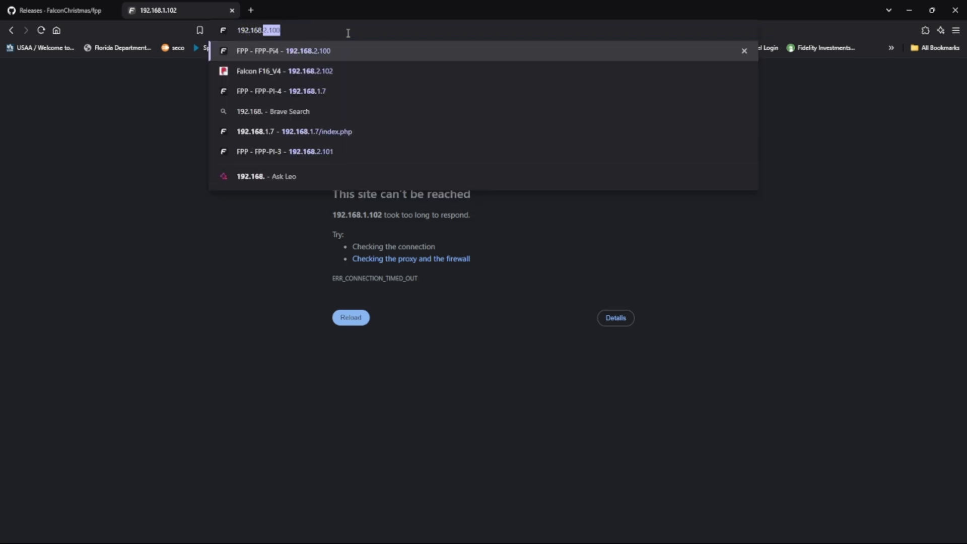
text(1.9)
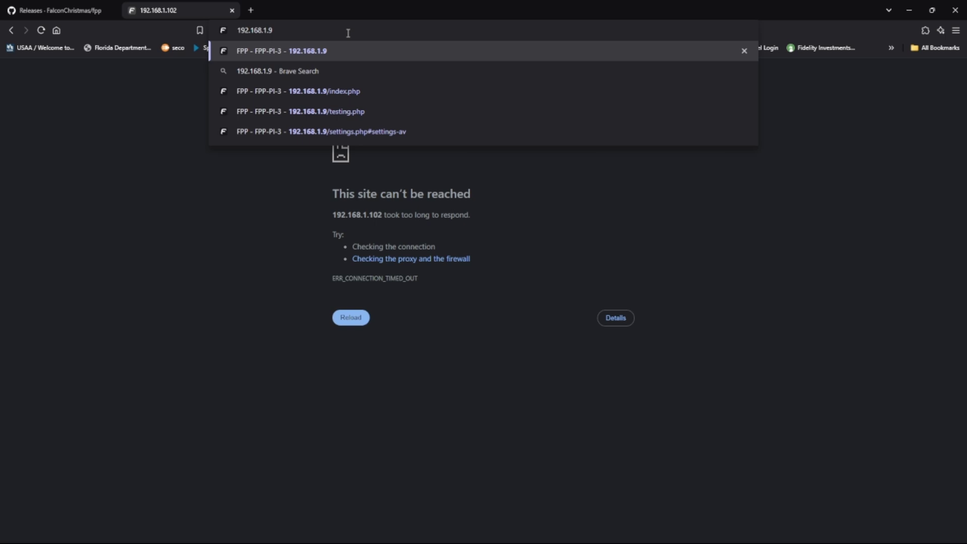
key(Return)
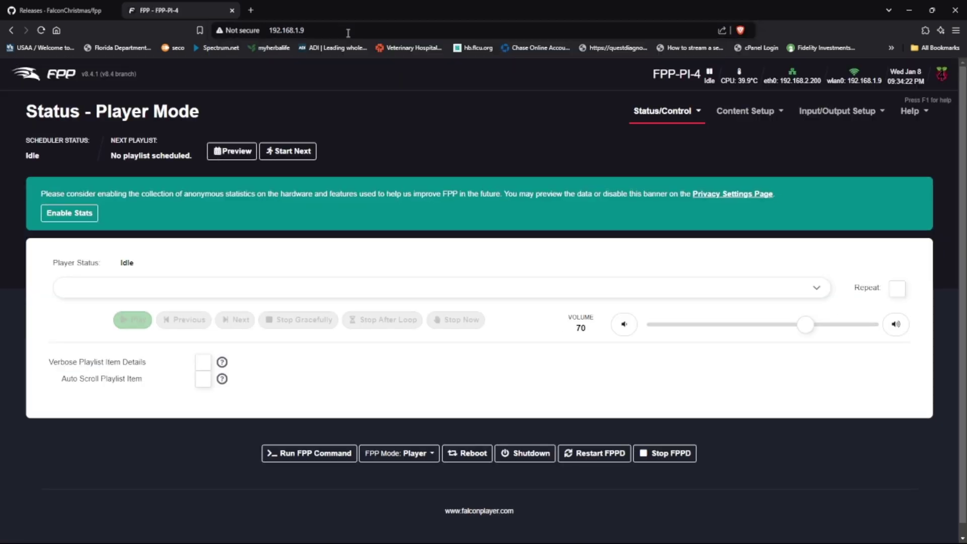
click(74, 214)
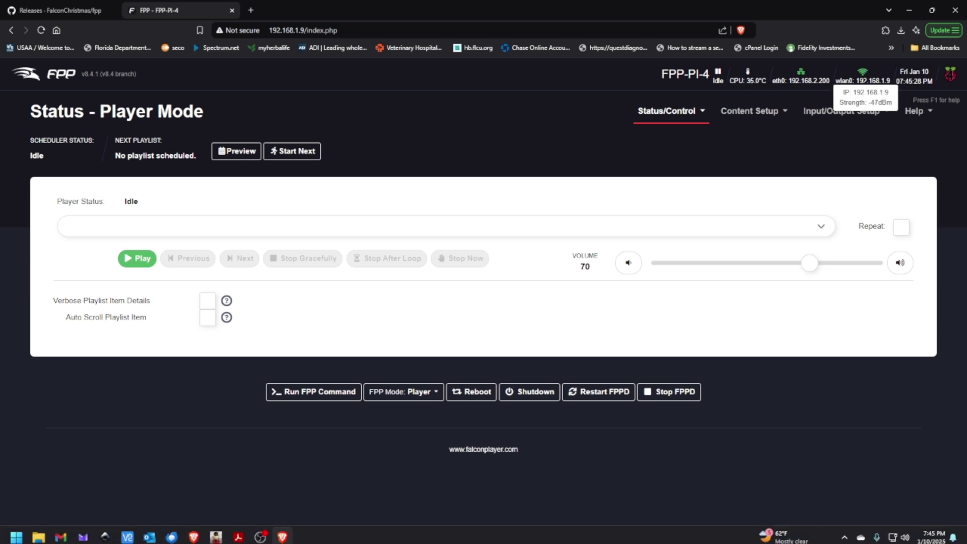
Step: Connect the PC to the LightenUP_5G Wi-Fi network from the taskbar quick settings
click(899, 533)
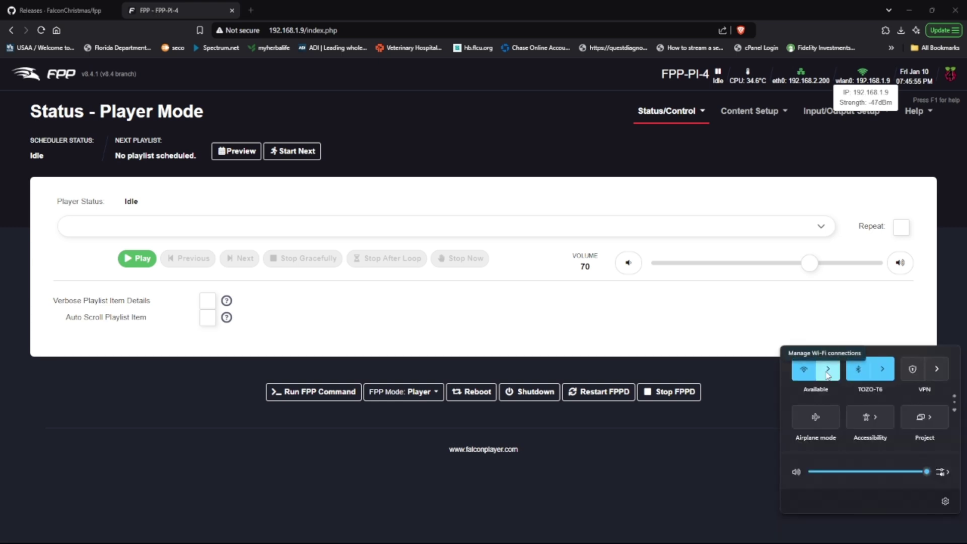
click(825, 373)
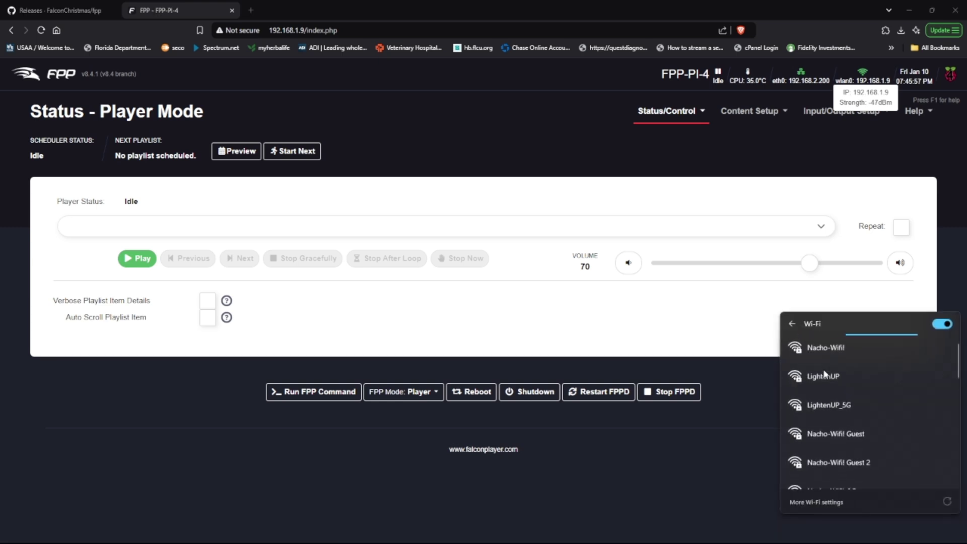
click(826, 406)
click(914, 450)
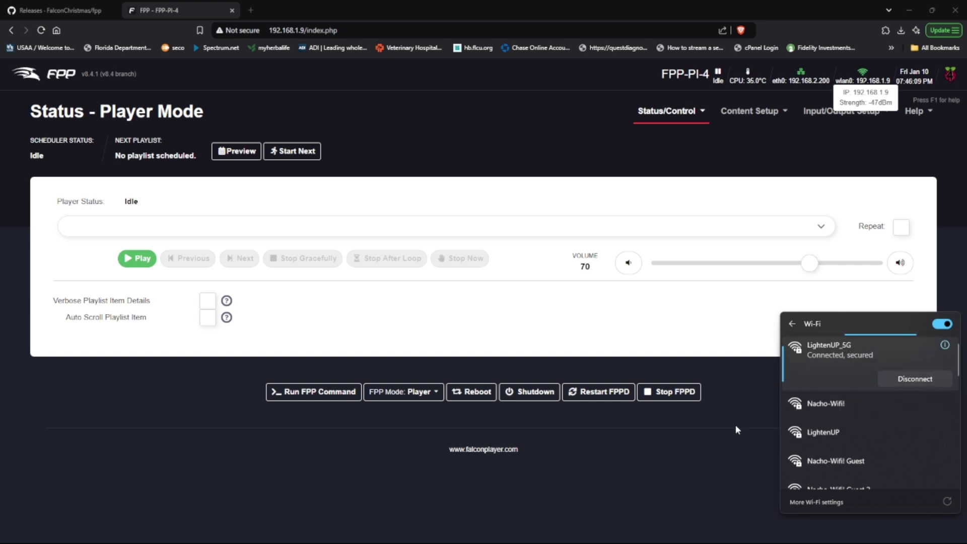
click(746, 416)
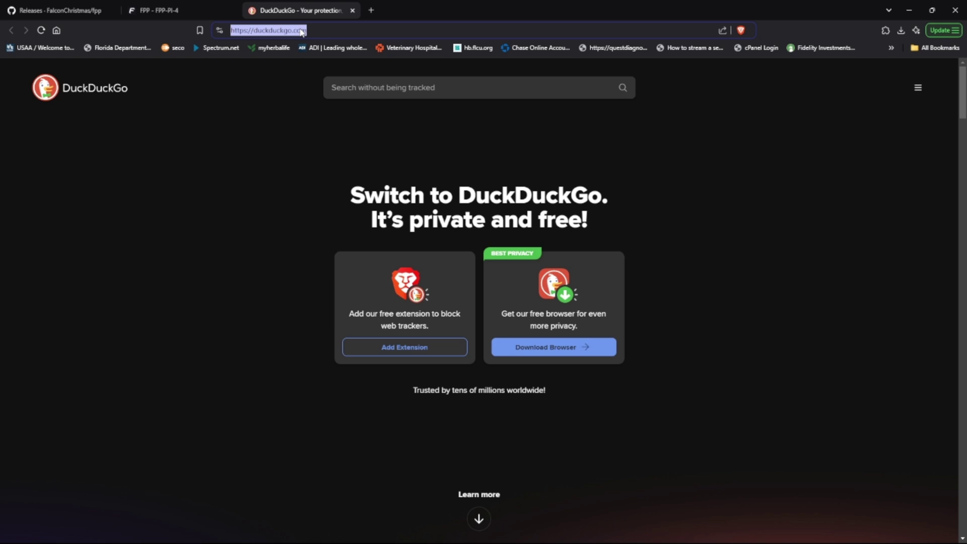
Step: Go to 192.168.2.200 in the browser address bar
text(192.)
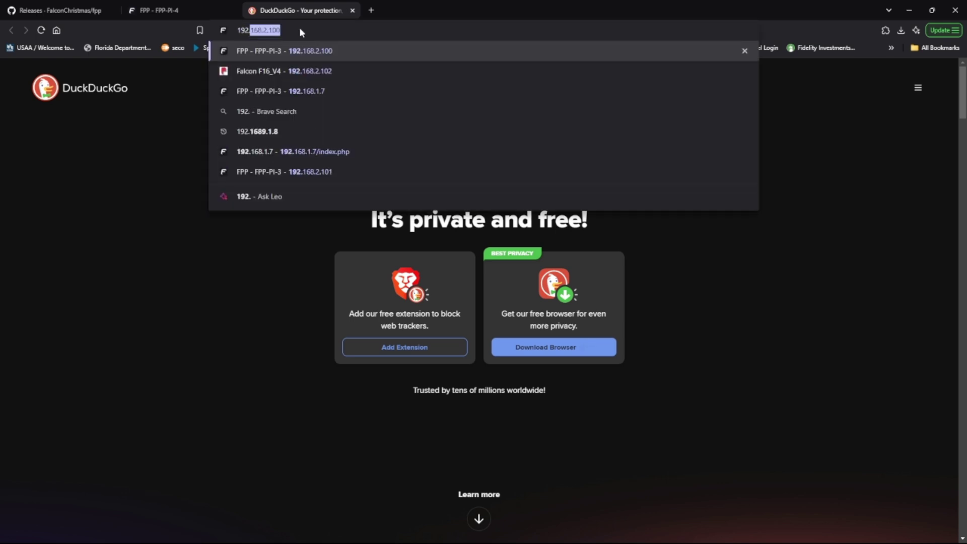
text(168.)
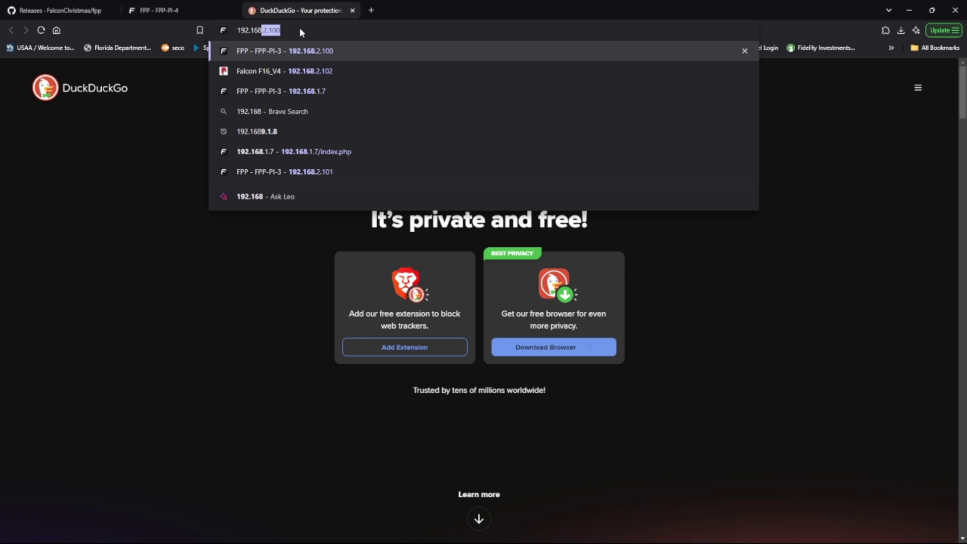
text(2.200)
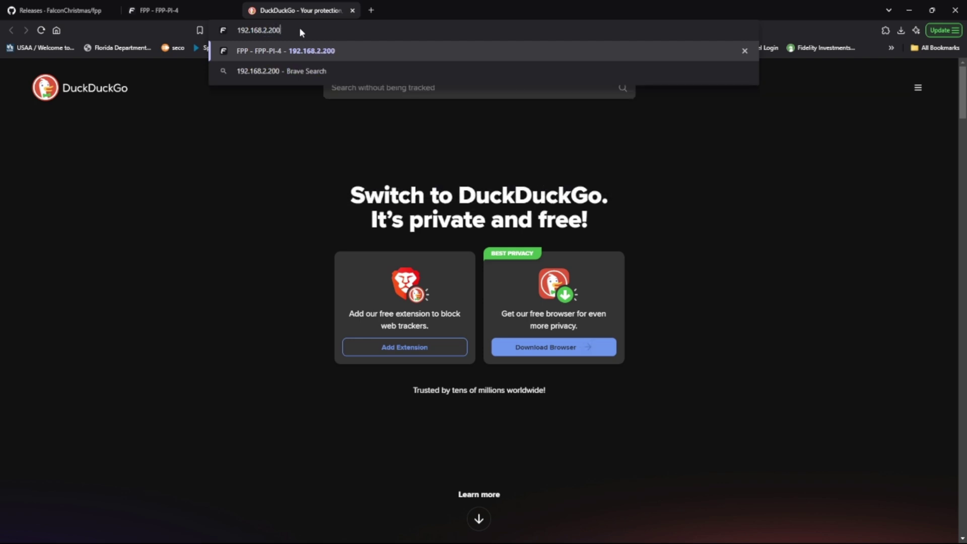
key(Return)
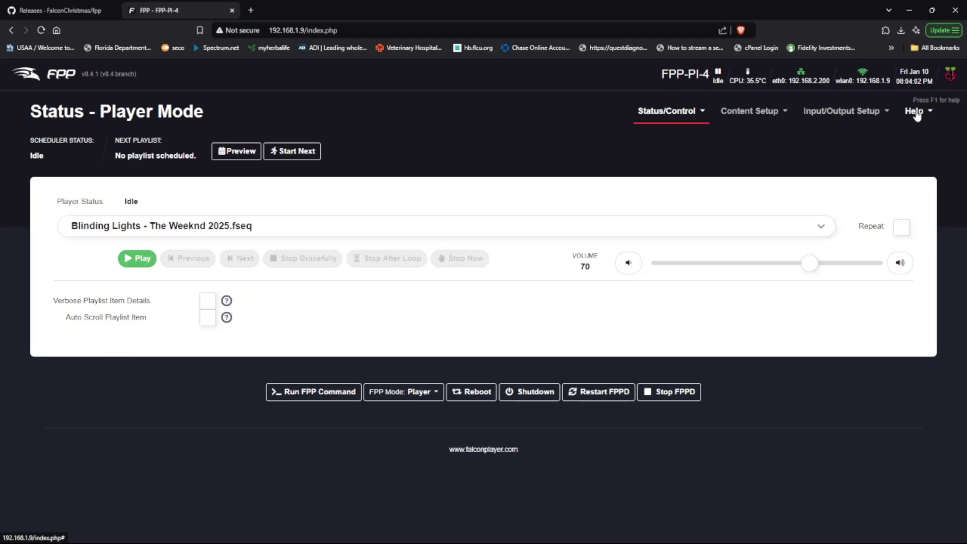
Step: Open Help > About to see FPP version 8.4.1 with an update available
click(915, 113)
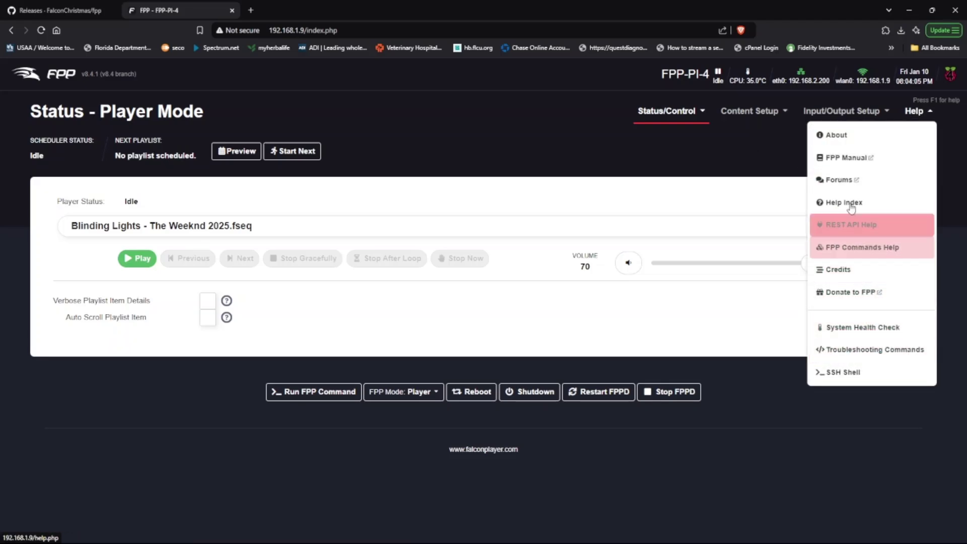
click(851, 136)
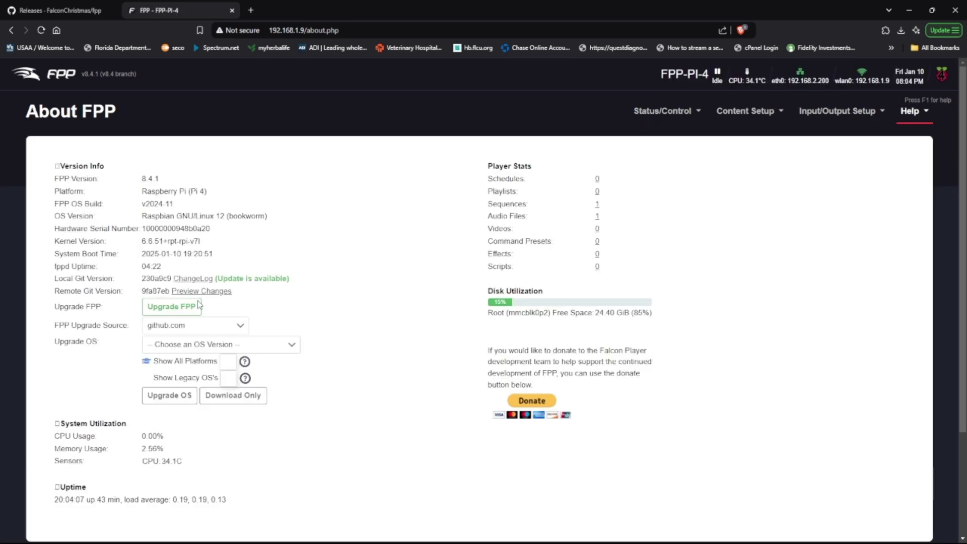
Step: Run Upgrade FPP to reach version 8.4.2 and close the finished upgrade log
click(167, 307)
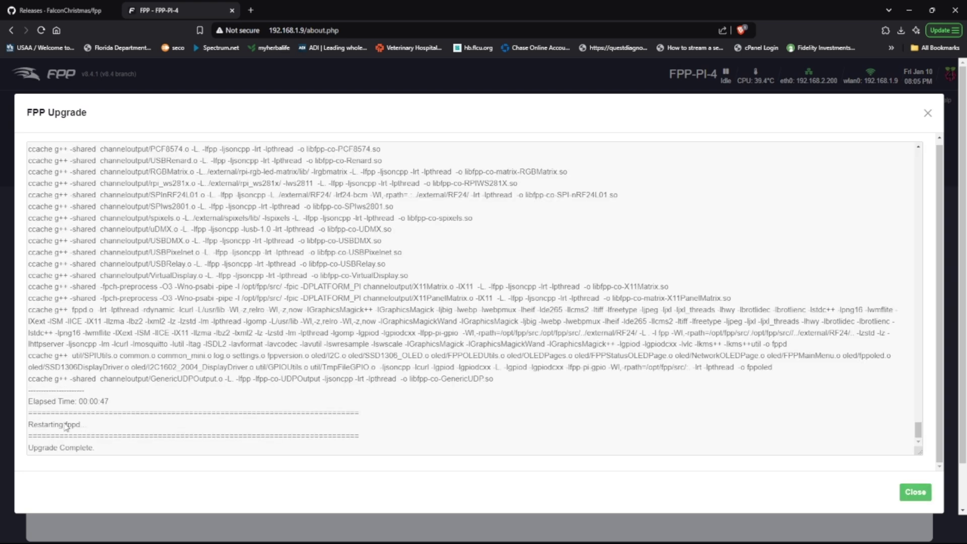
click(917, 495)
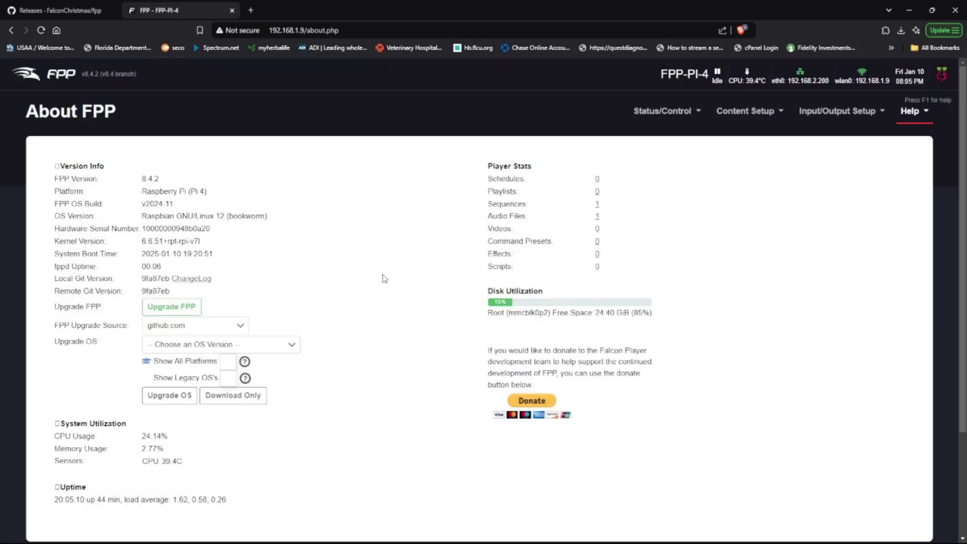